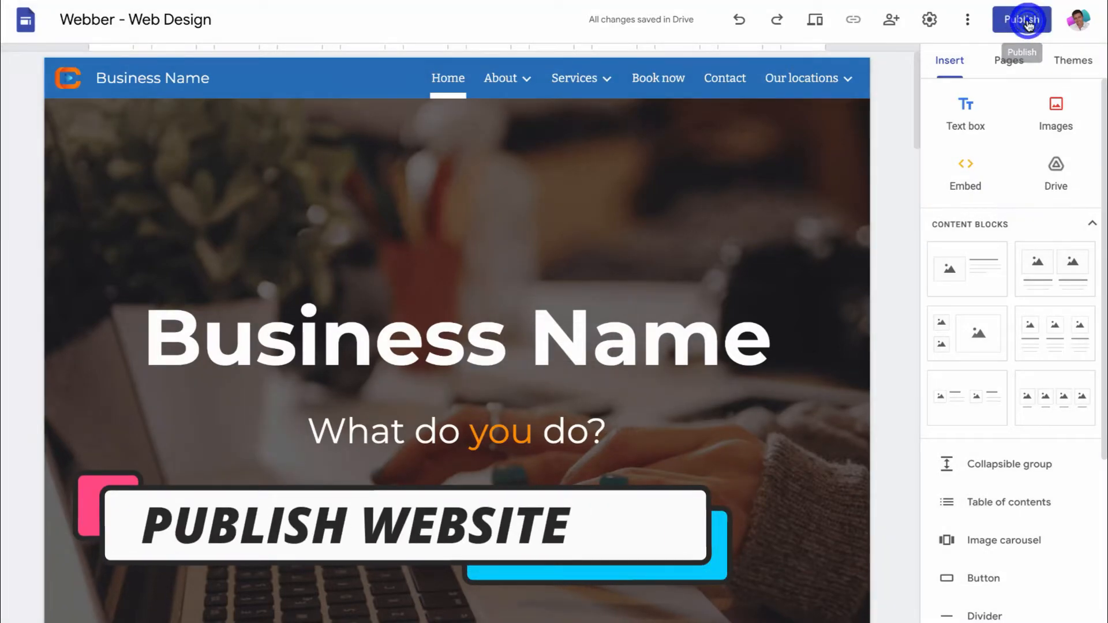
- Publish the site with webber-web-design as its web address
left_click(1034, 21)
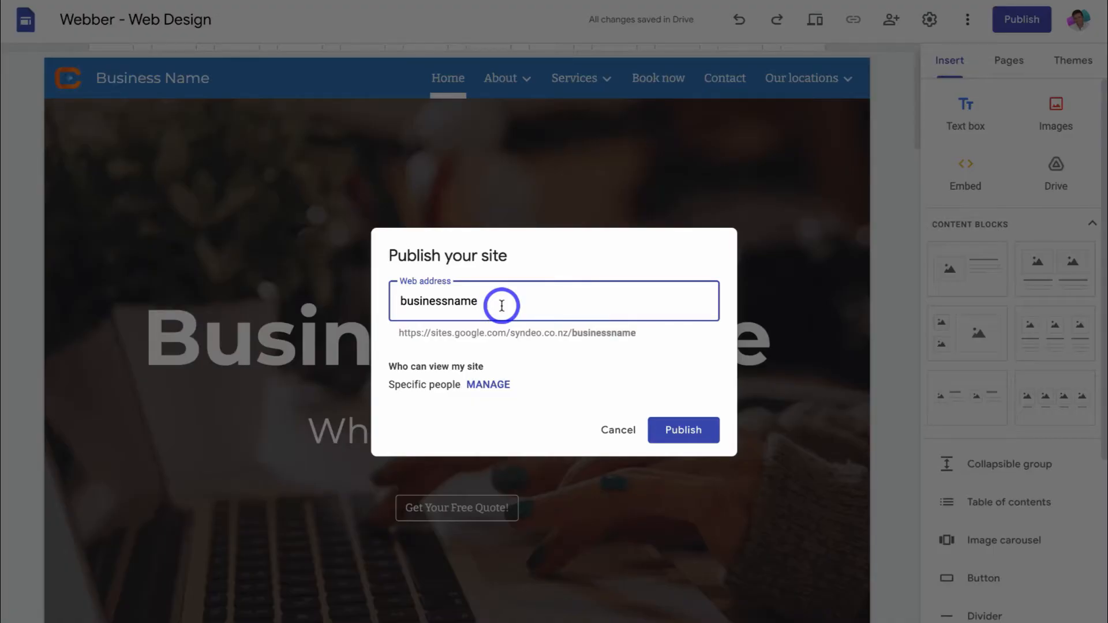
left_click_drag(502, 306, 397, 301)
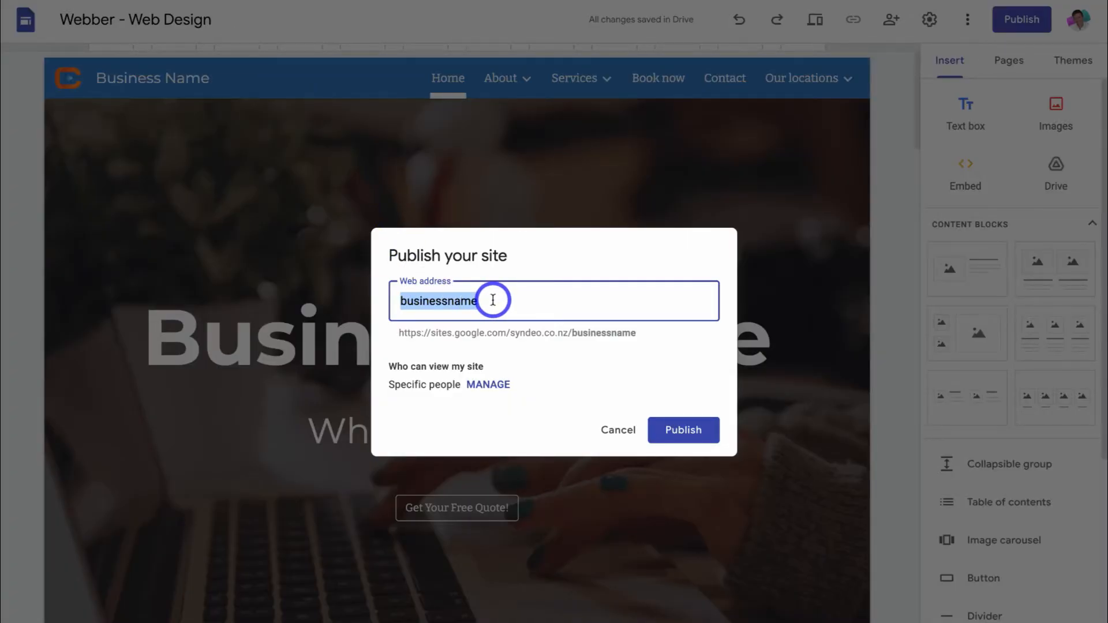
type("webber-web-design")
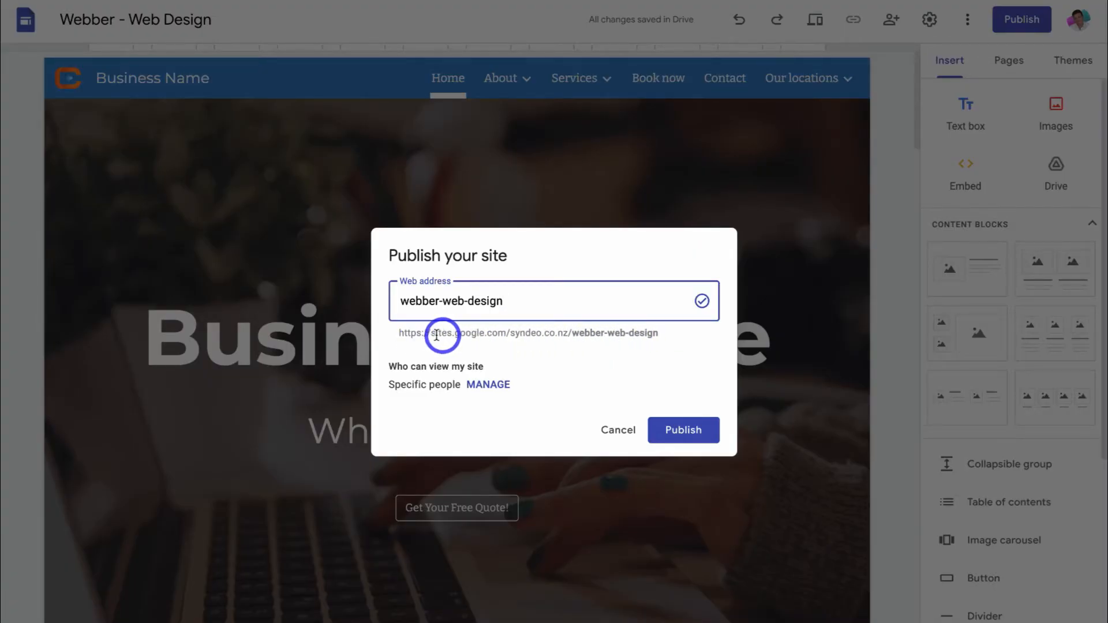
left_click(678, 340)
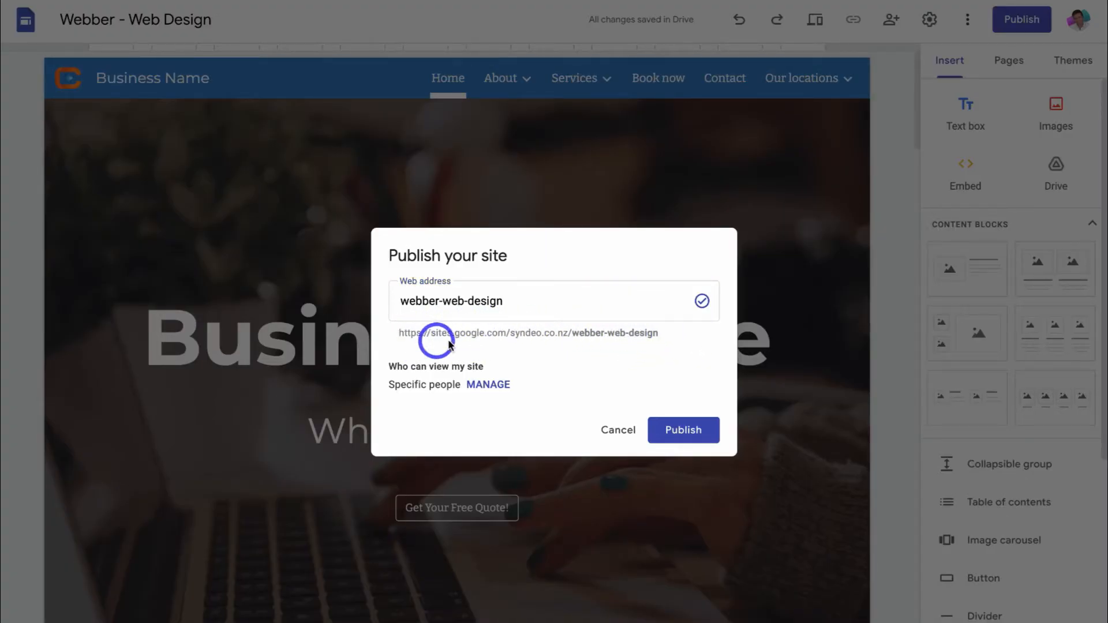
left_click(690, 437)
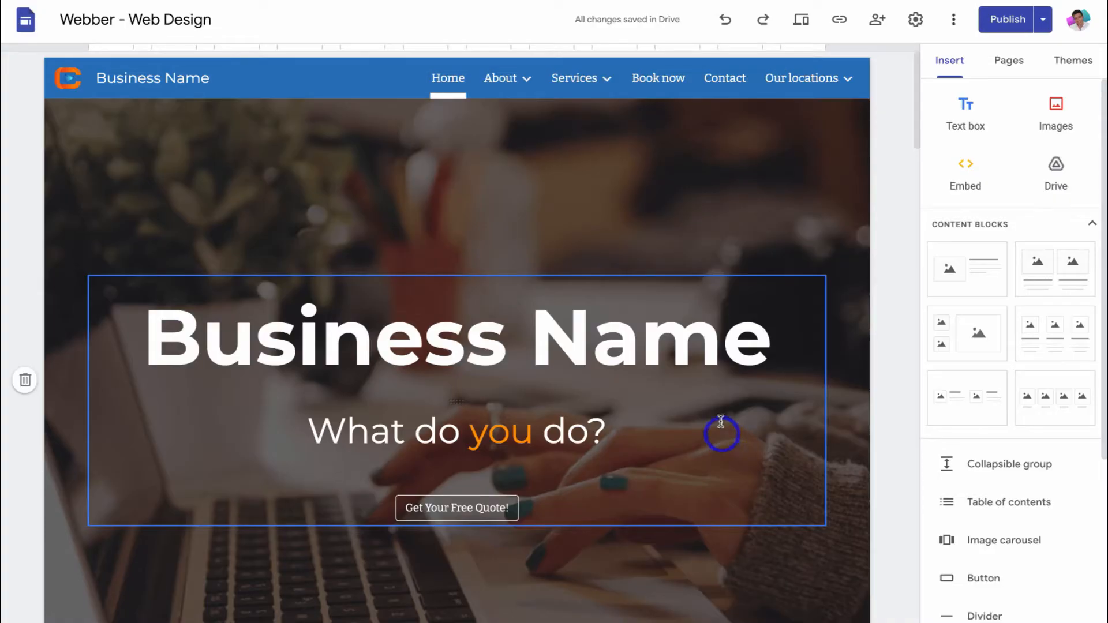
- Set the published site's general access to Public and view the published site link
left_click(878, 23)
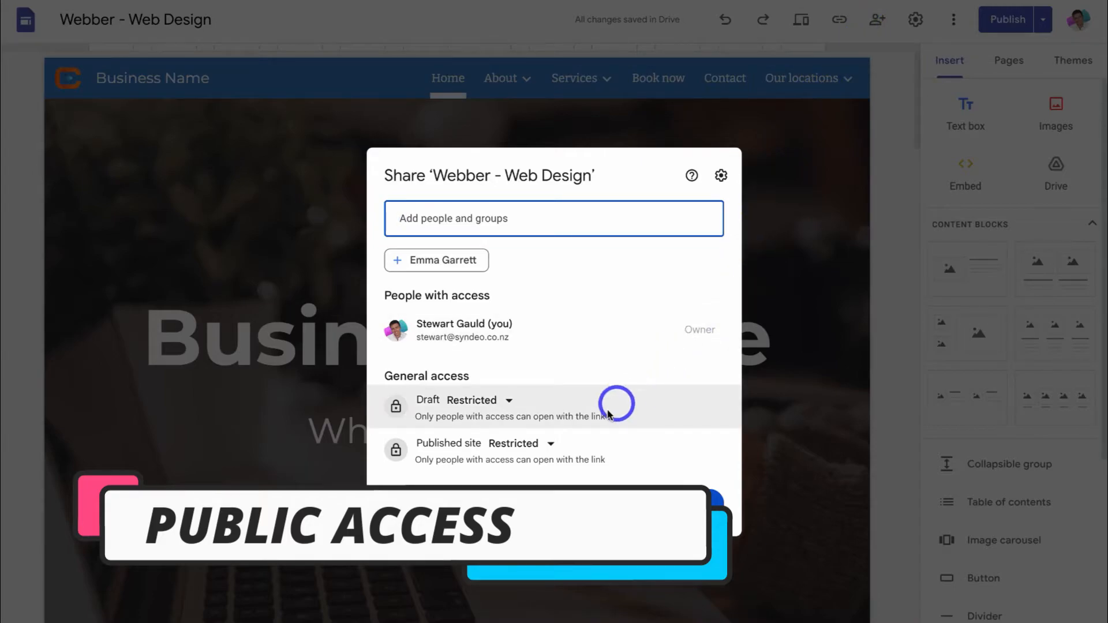
left_click(551, 444)
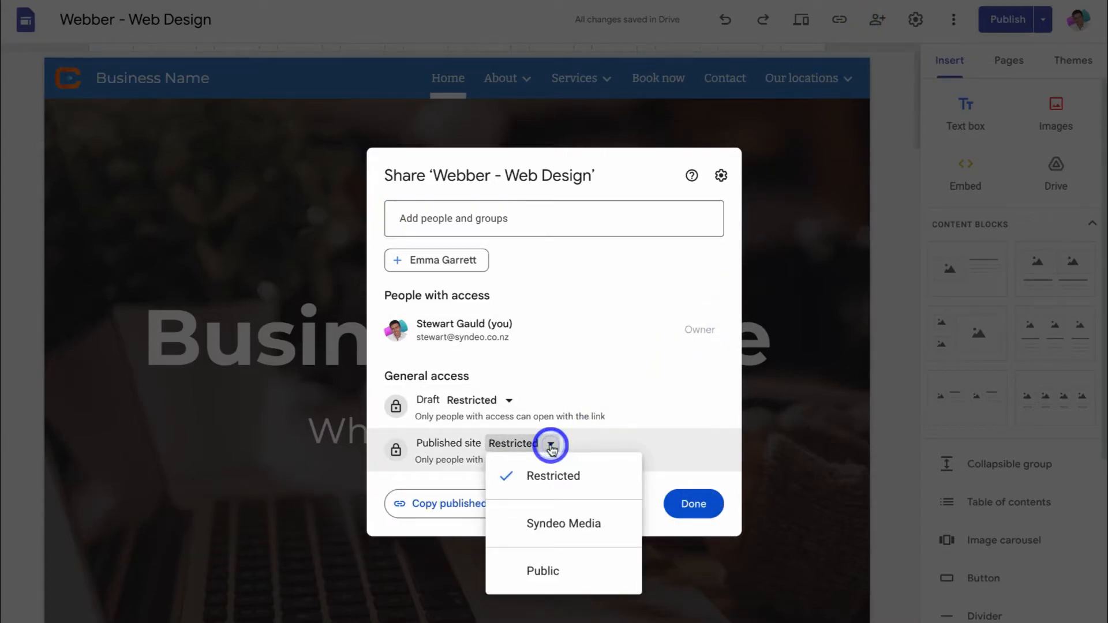
left_click(585, 571)
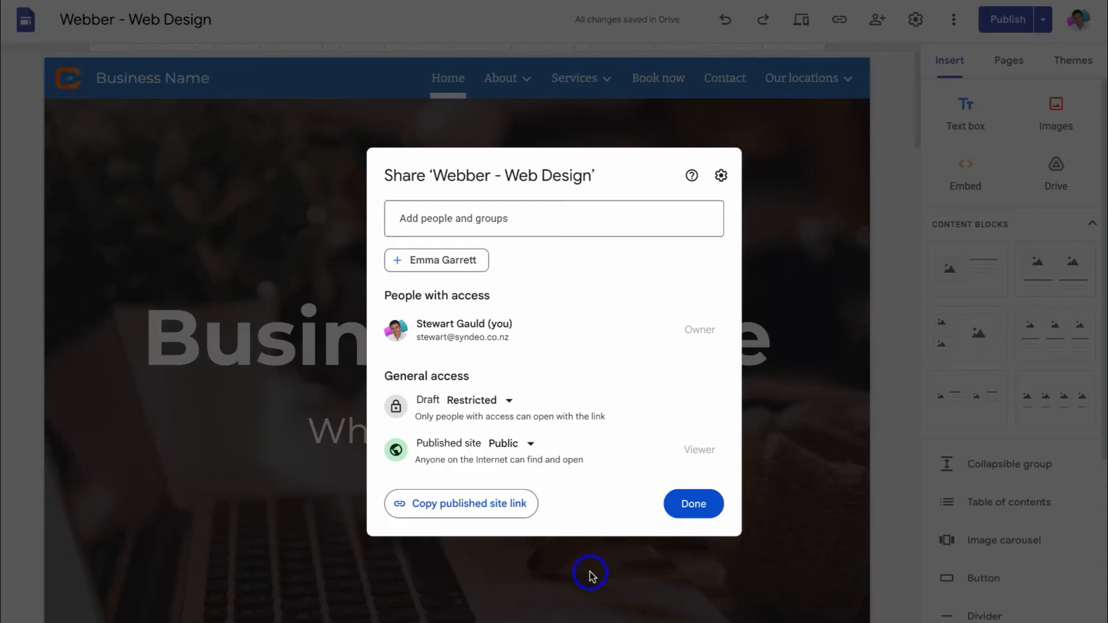
left_click(692, 508)
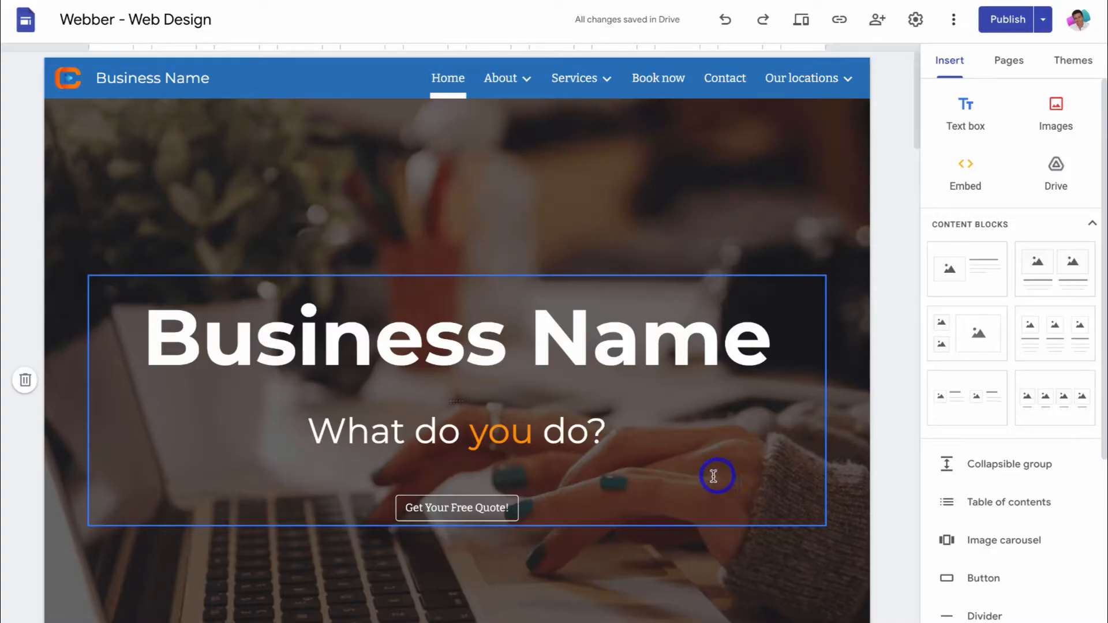
left_click(840, 22)
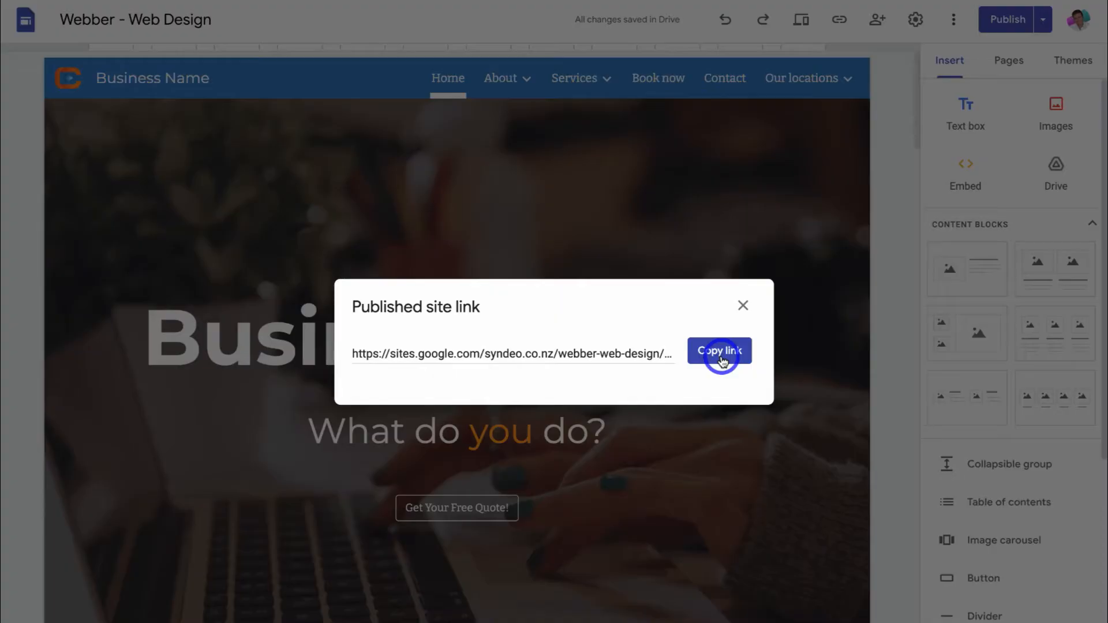
left_click(743, 306)
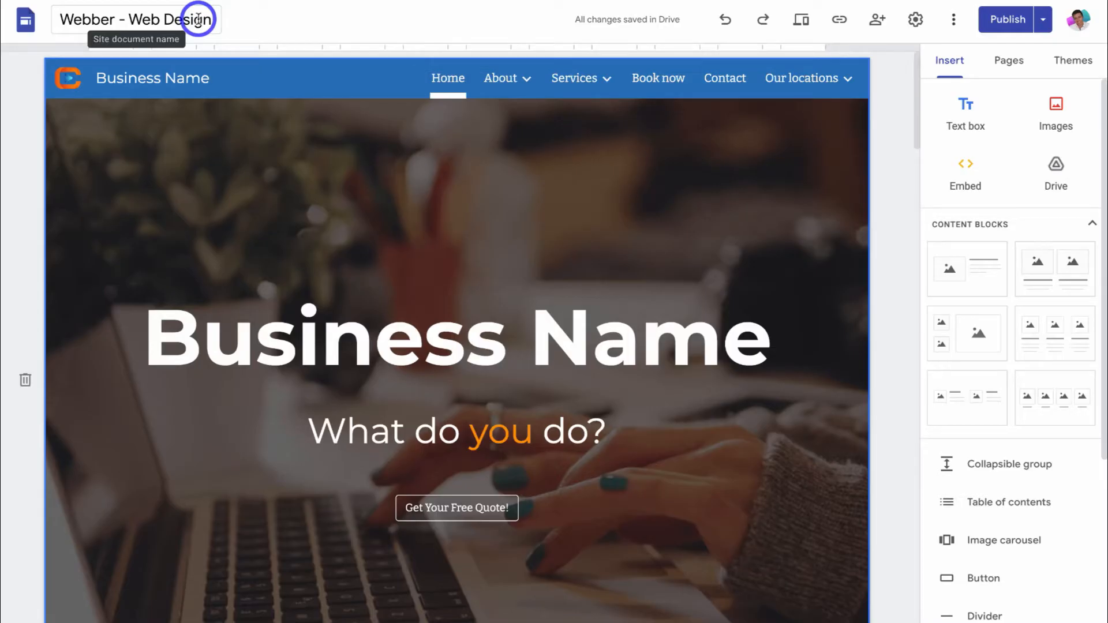
left_click_drag(209, 20, 55, 21)
left_click(115, 19)
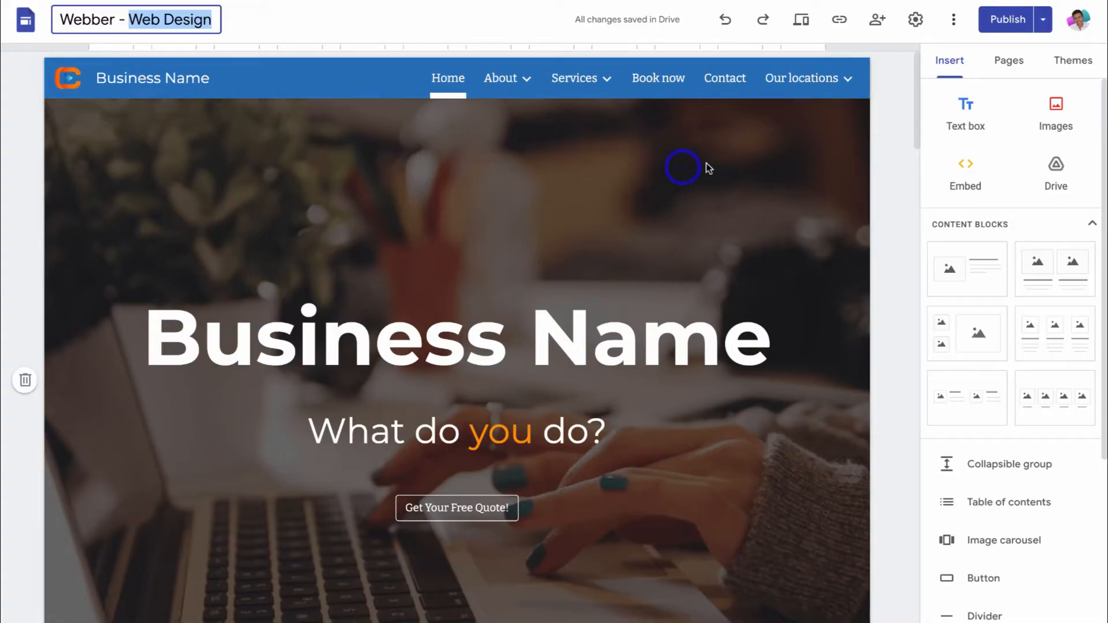
mouse_move(799, 78)
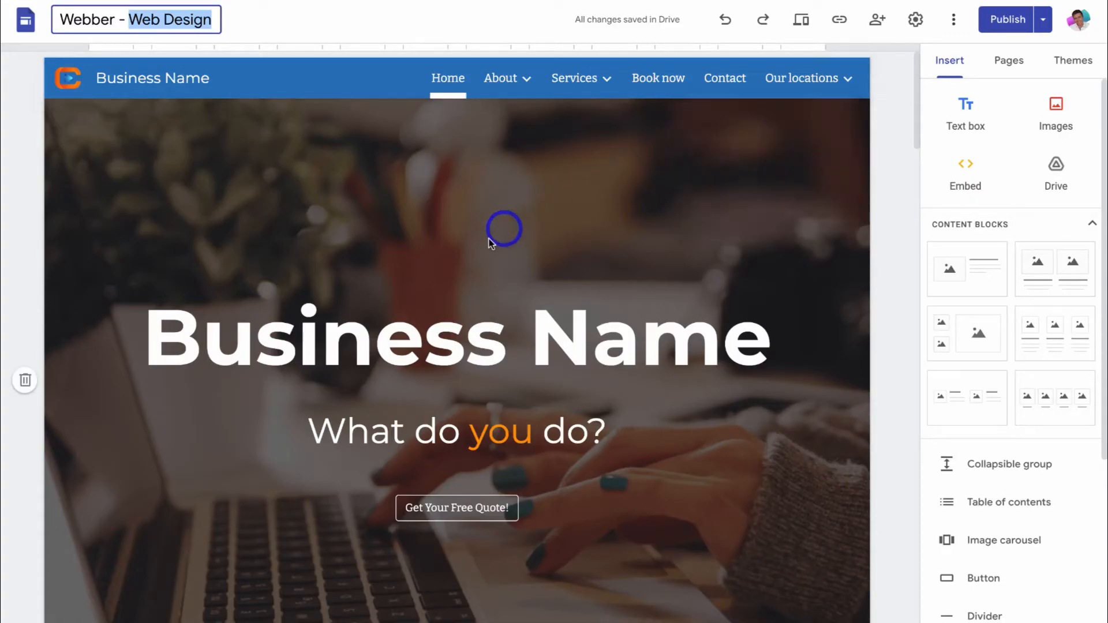
- Replace the home page's "Business Name" banner heading with "Webber Web Design" at font size 60
left_click(501, 330)
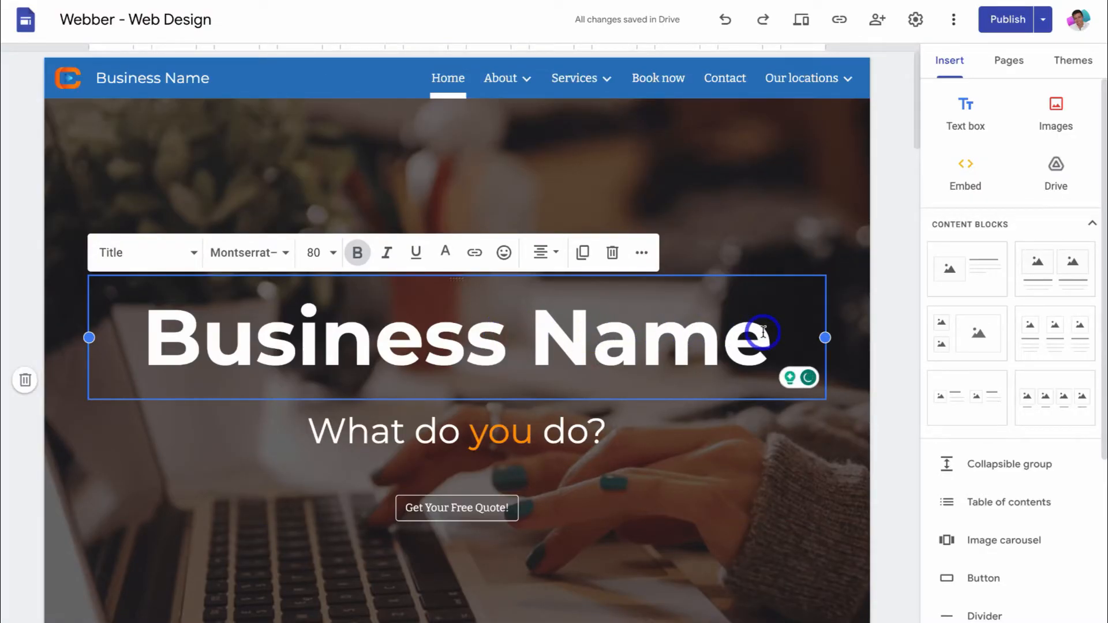
left_click_drag(763, 332, 162, 321)
key("ctrl+v")
left_click_drag(602, 376, 205, 300)
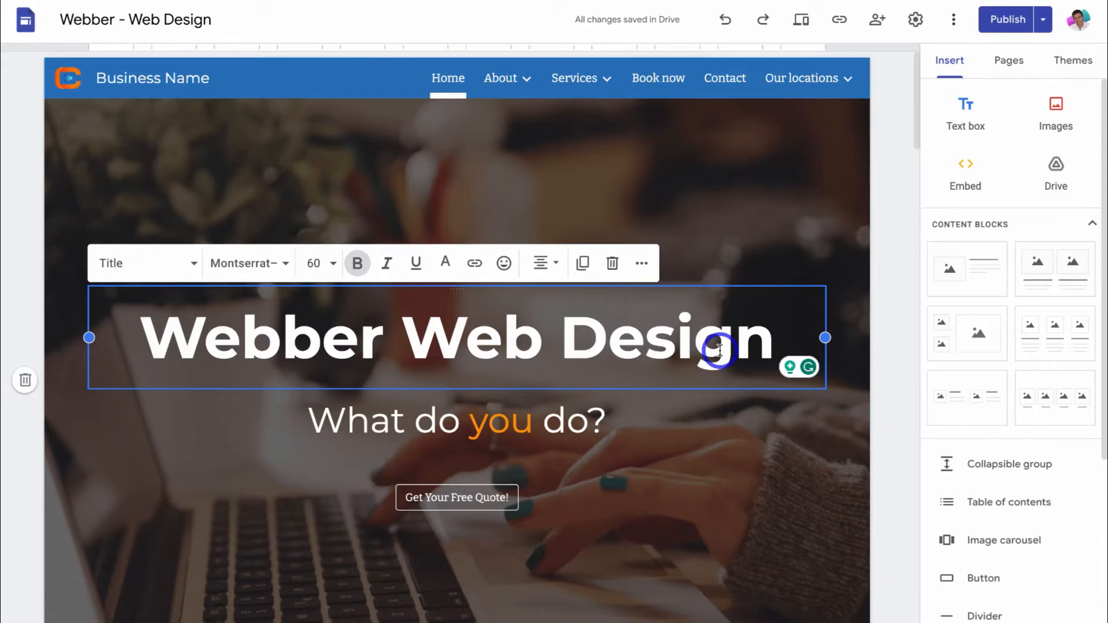
- Replace the banner sub-heading with "#1 Web Design Agency in New Zealand.", with "Web Design" in orange
left_click(618, 414)
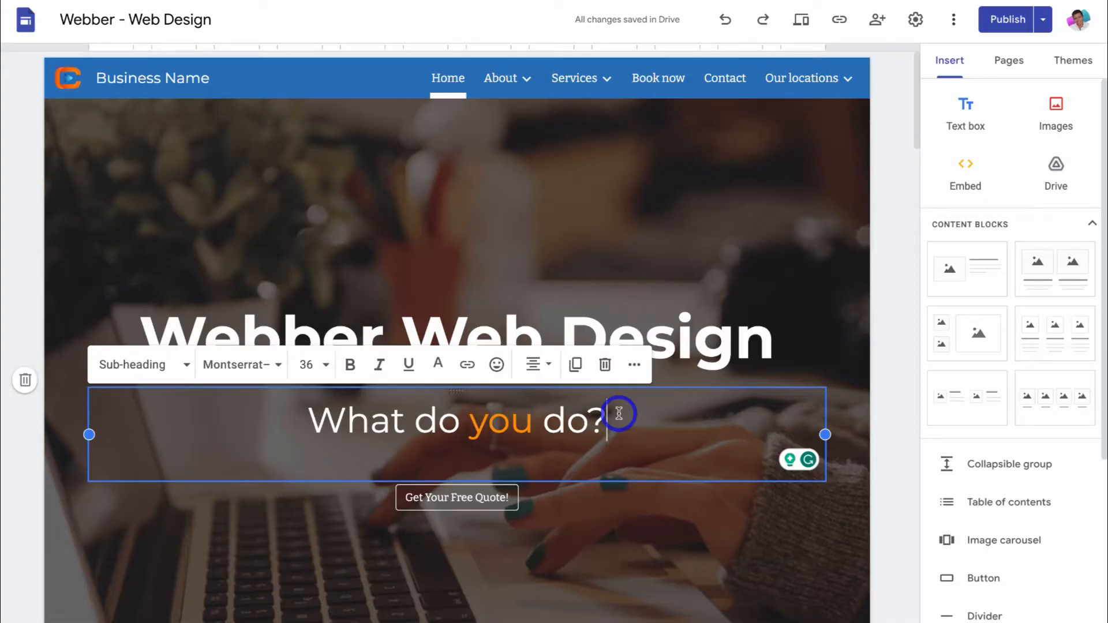
left_click_drag(619, 413, 322, 416)
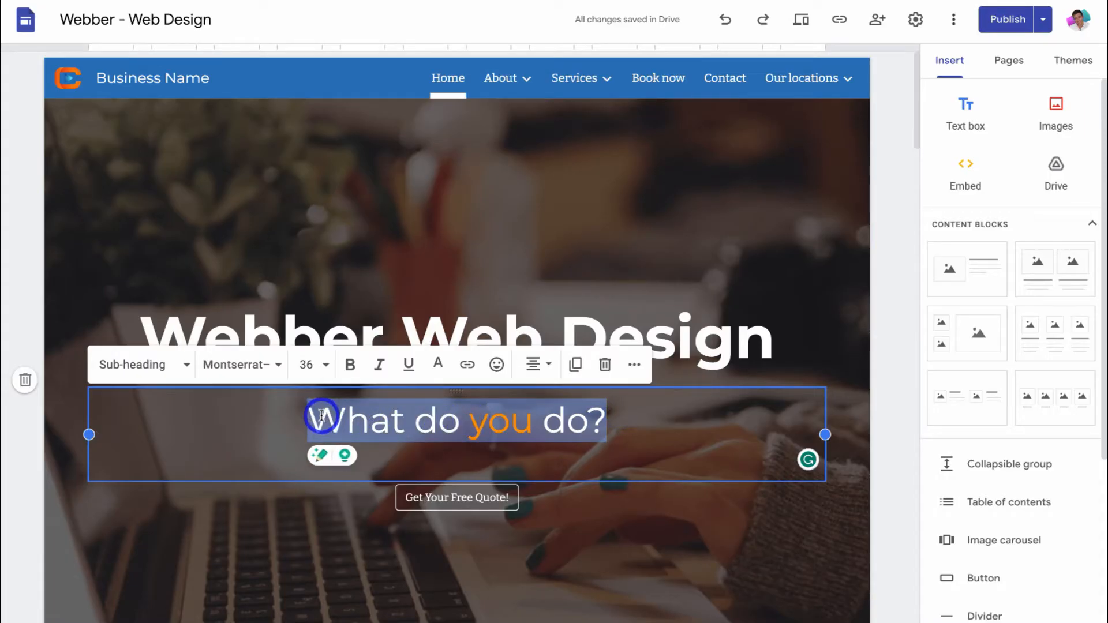
key("ctrl+v")
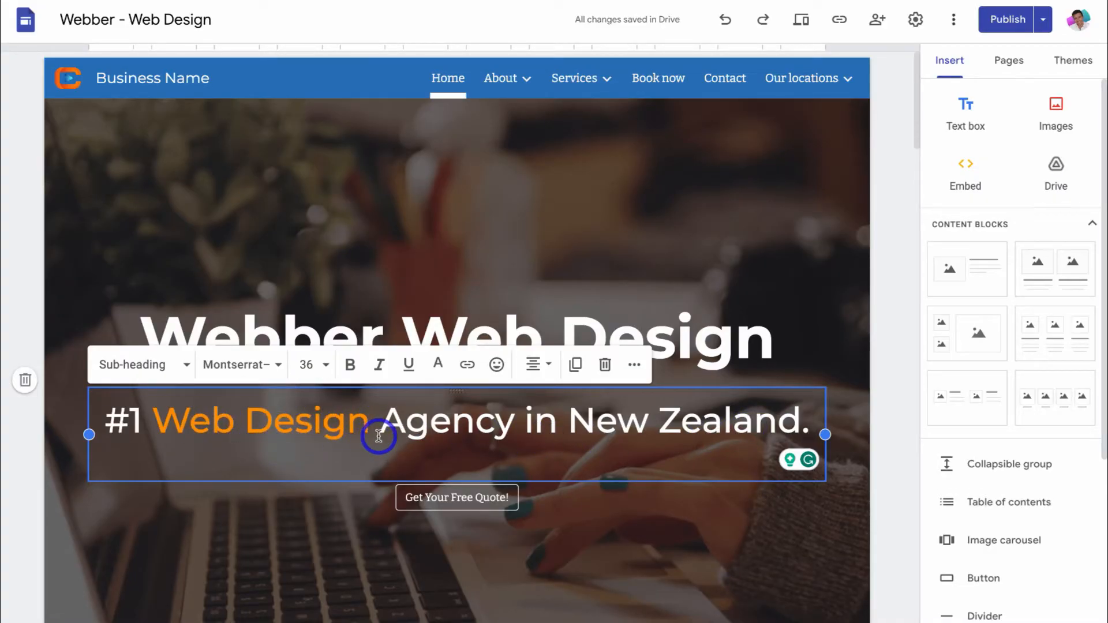
- Replace the tagline placeholder above the video with "Over 500 Websites Developed across New Zealand.", with "Websites Developed" in orange
scroll(379, 436, "down", 8)
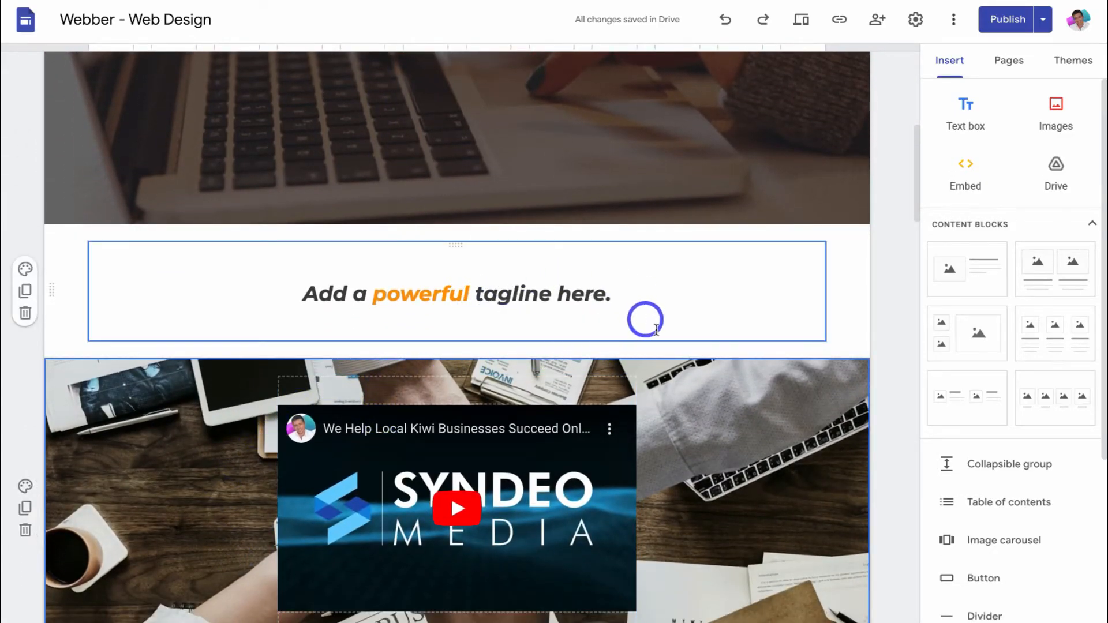
scroll(722, 358, "down", 6)
scroll(722, 358, "down", 3)
scroll(722, 358, "up", 9)
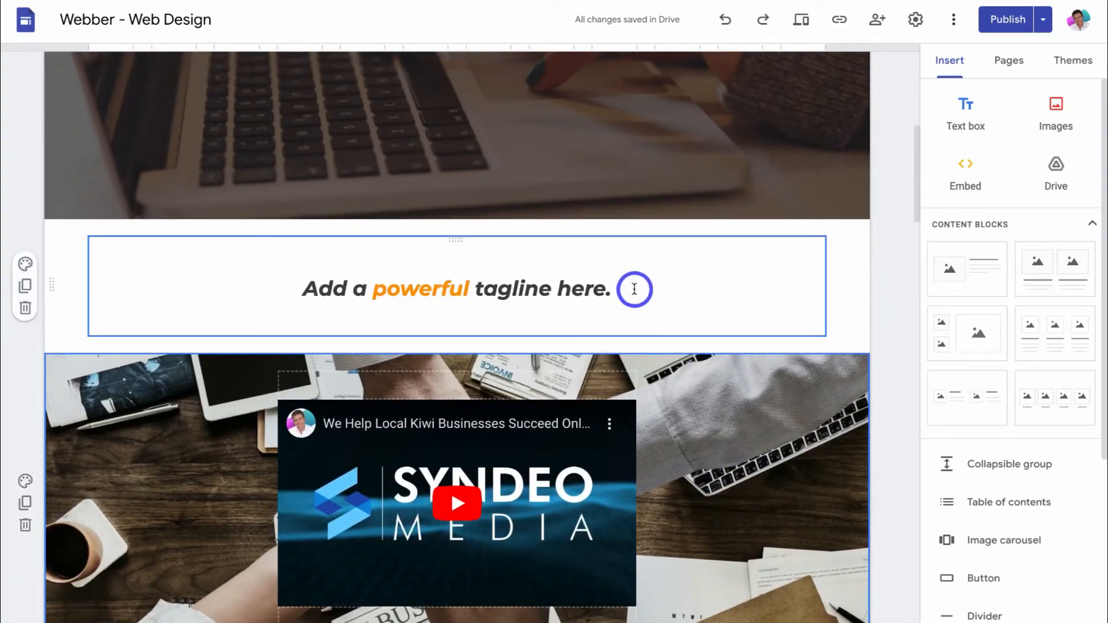
left_click(634, 289)
key("ctrl+a")
key("ctrl+v")
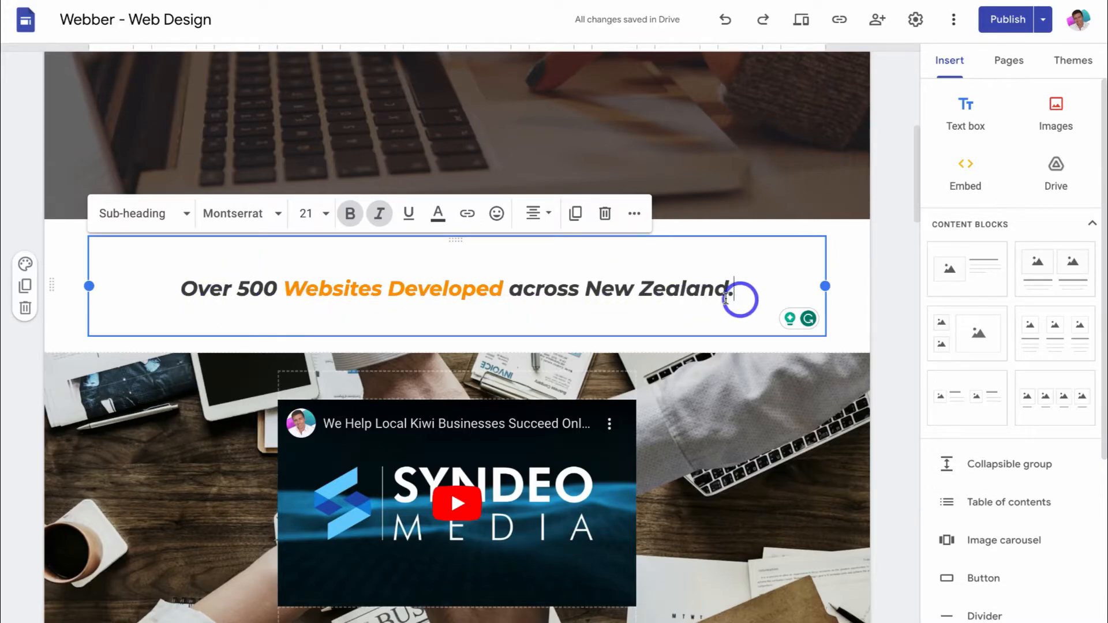
left_click_drag(504, 291, 294, 289)
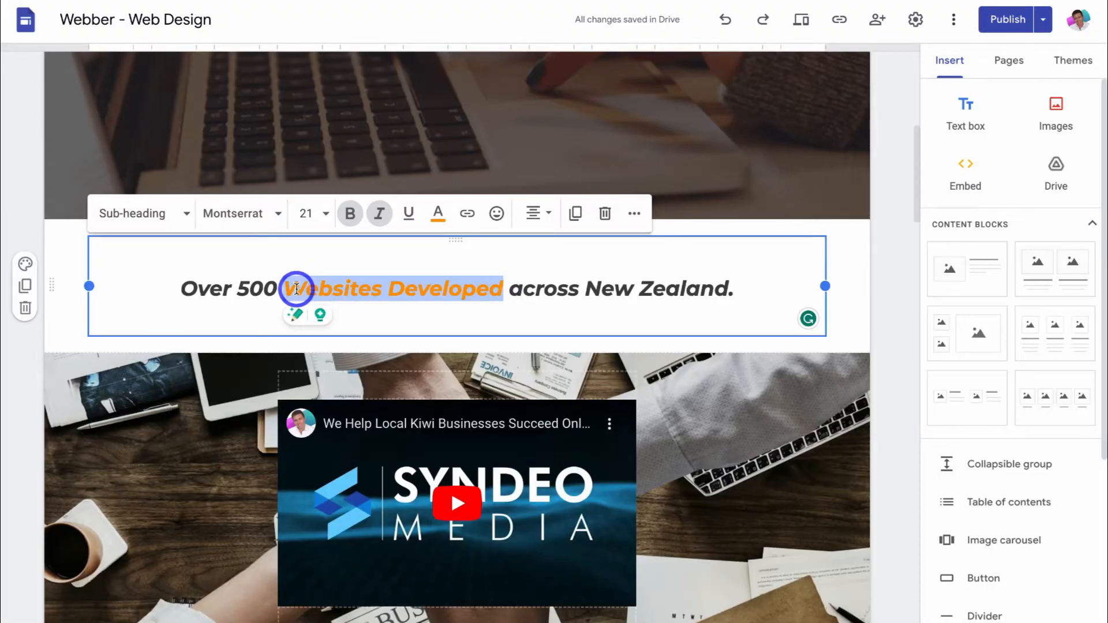
left_click(729, 291)
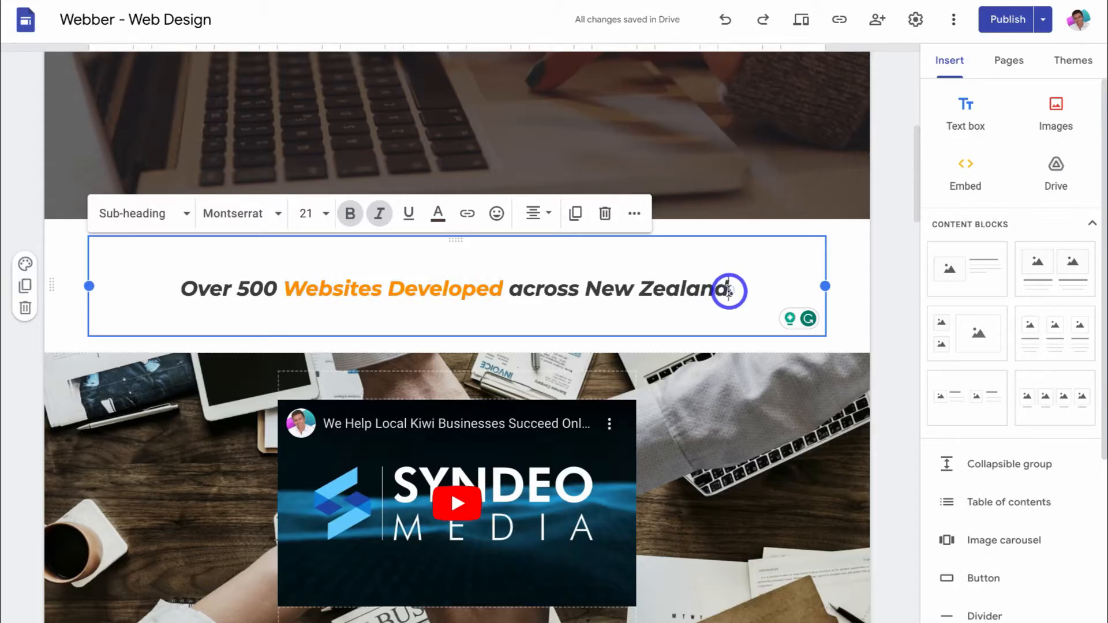
- Open the Service 2 page and change its banner title to "Social Media Management"
scroll(727, 290, "up", 8)
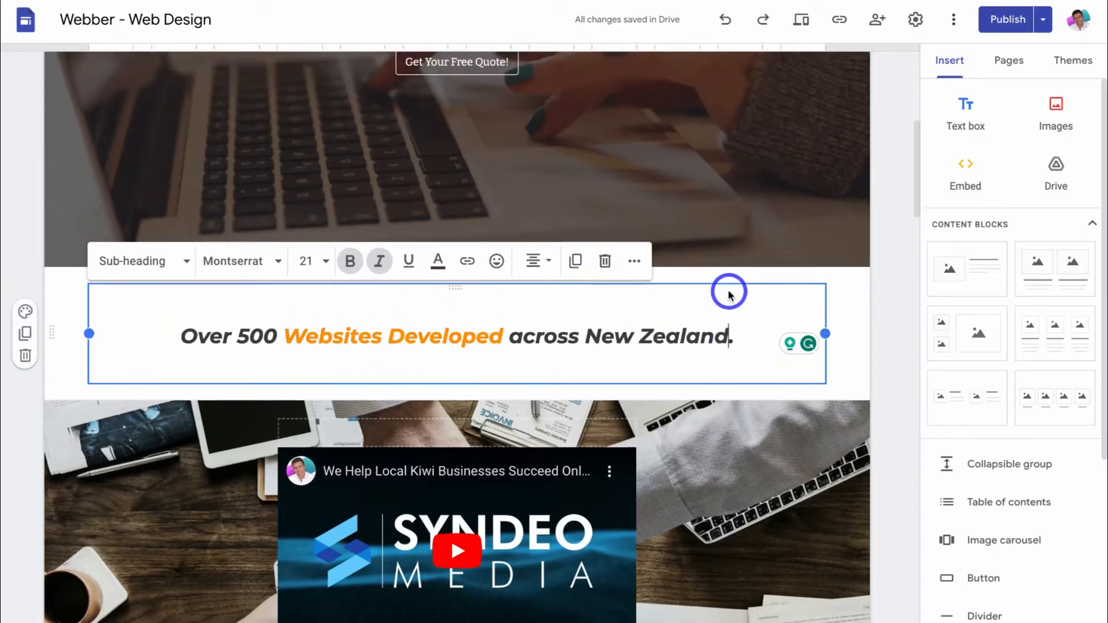
mouse_move(587, 82)
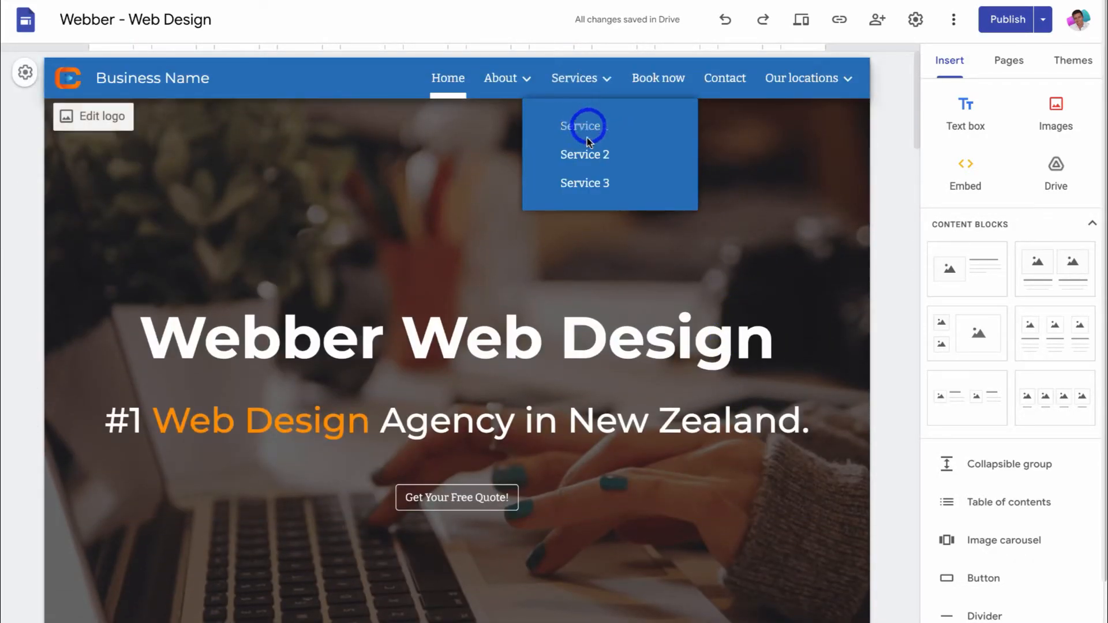
left_click(583, 154)
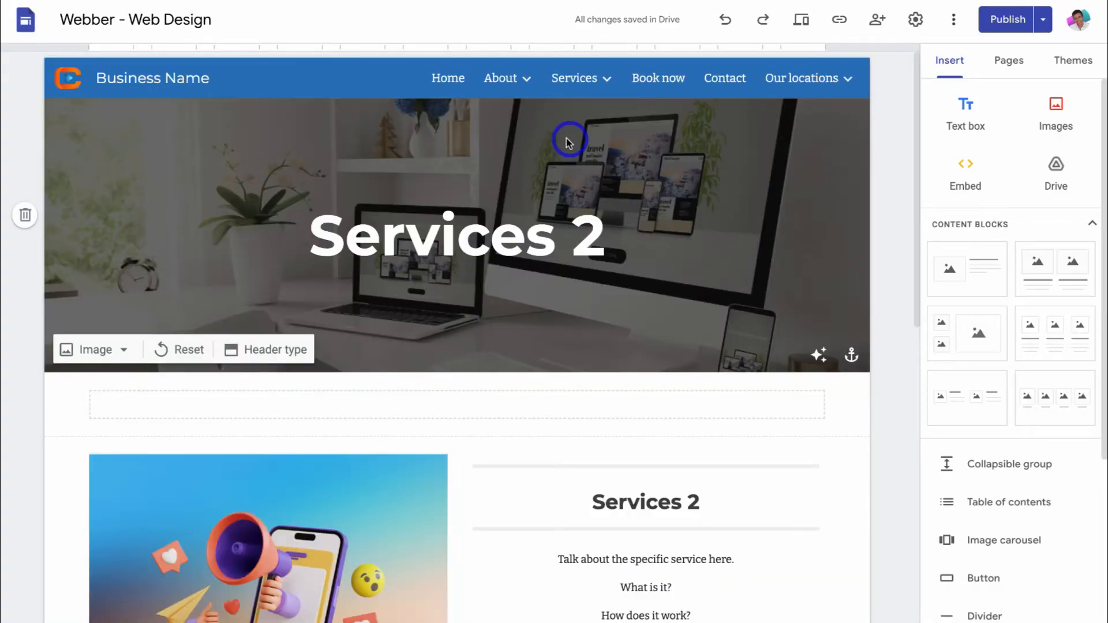
left_click(508, 235)
left_click(547, 235)
left_click(615, 233)
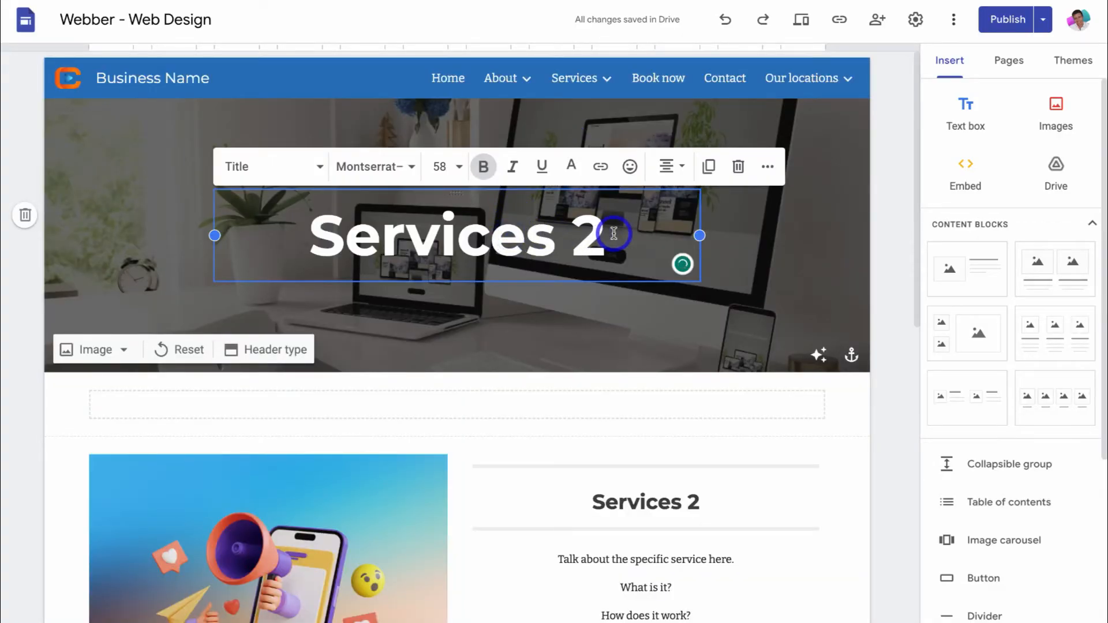
left_click_drag(614, 233, 318, 230)
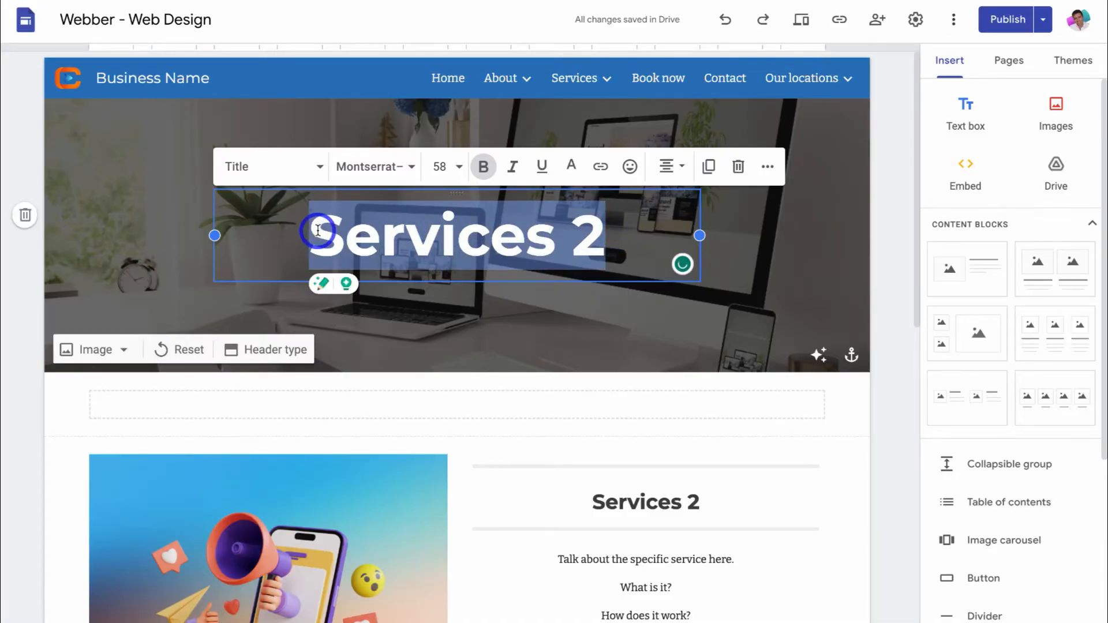
type("Social Media Management")
- Review the service page from its banner down to the service description and booking section
left_click(693, 456)
scroll(694, 461, "down", 1)
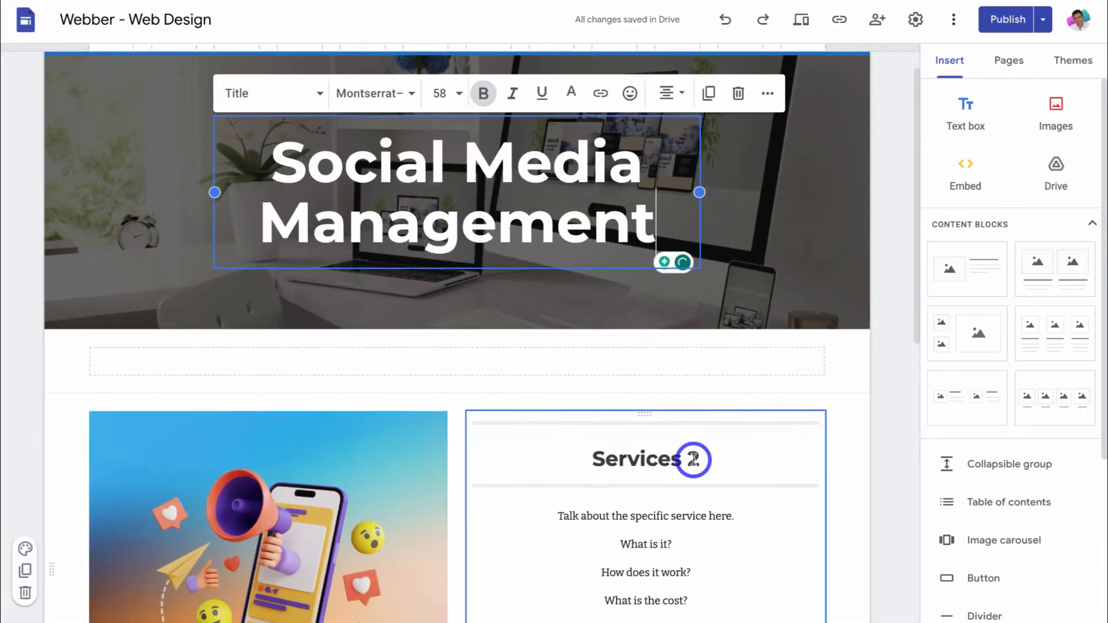
scroll(692, 459, "down", 3)
scroll(647, 433, "up", 1)
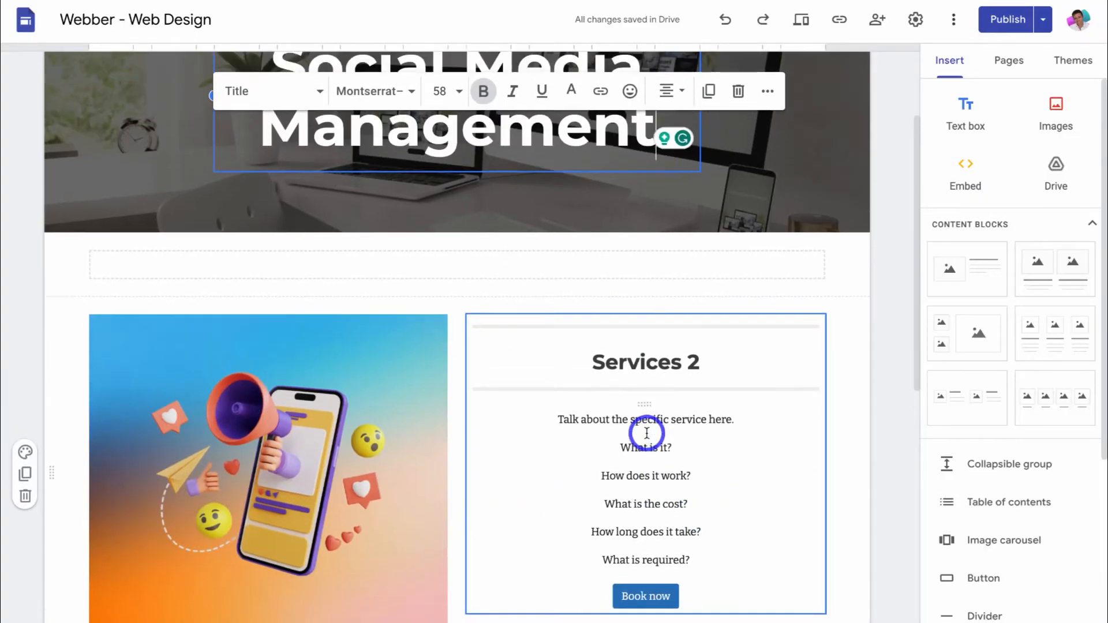
scroll(646, 433, "up", 2)
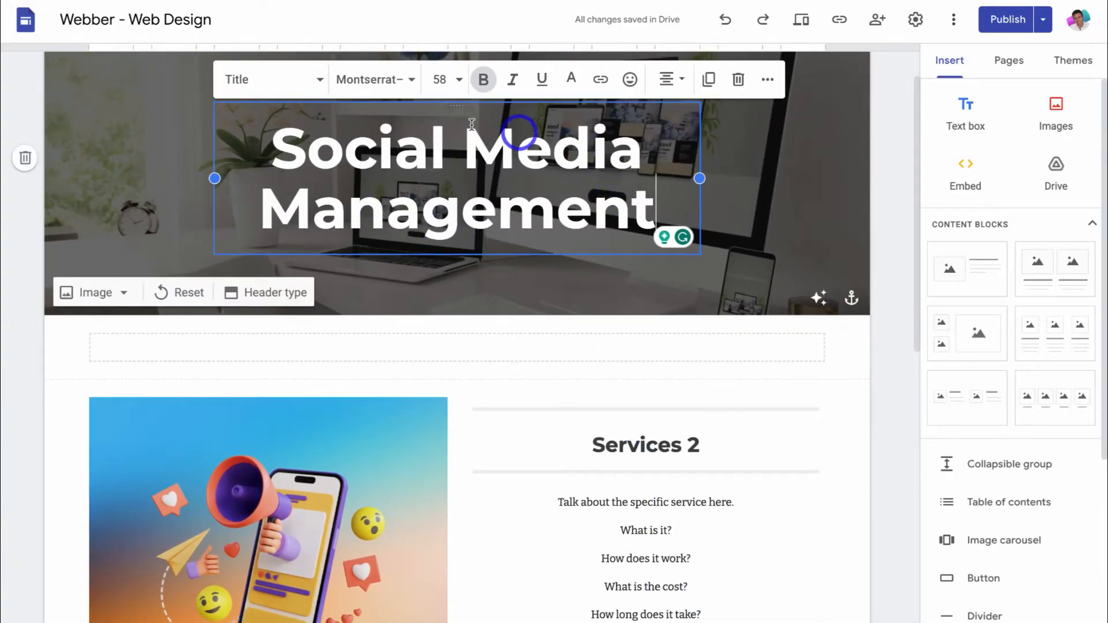
scroll(601, 340, "up", 1)
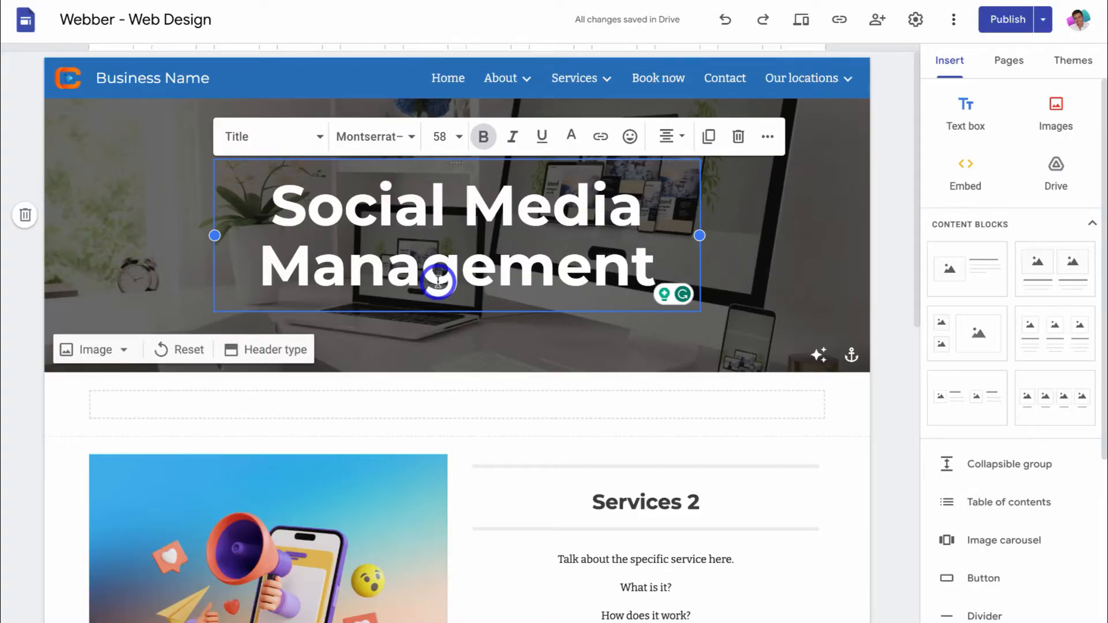
mouse_move(576, 75)
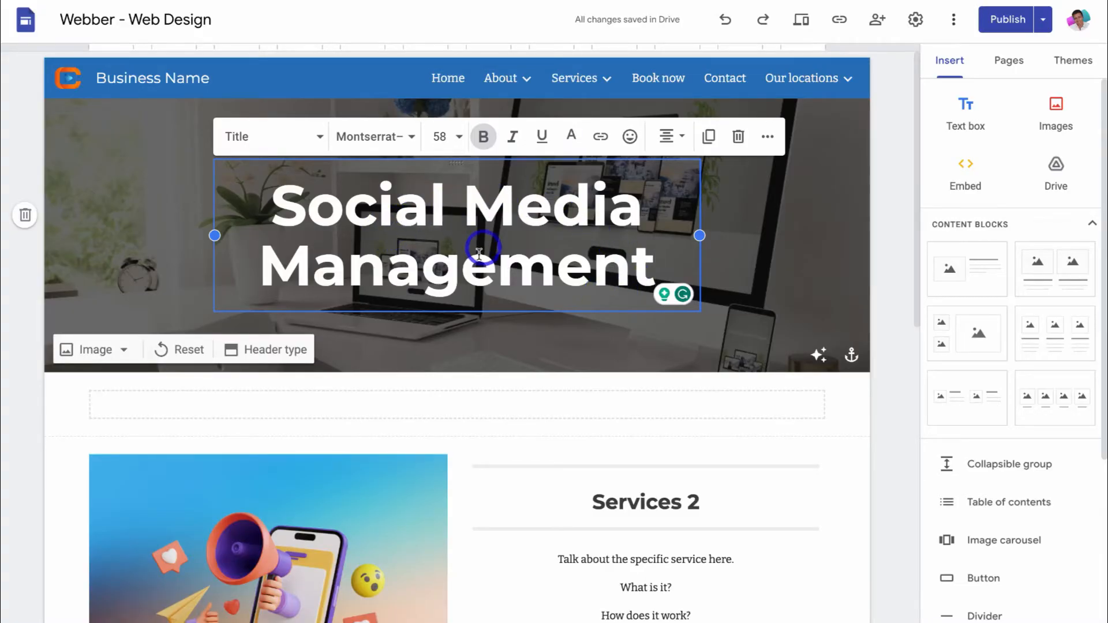
scroll(574, 287, "down", 4)
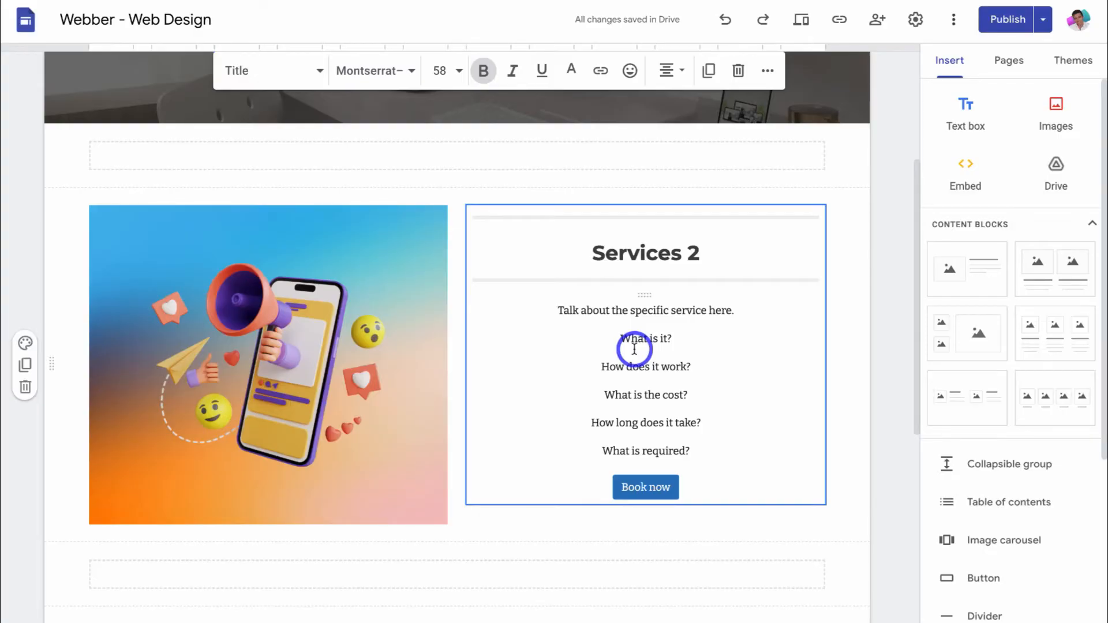
scroll(634, 349, "up", 4)
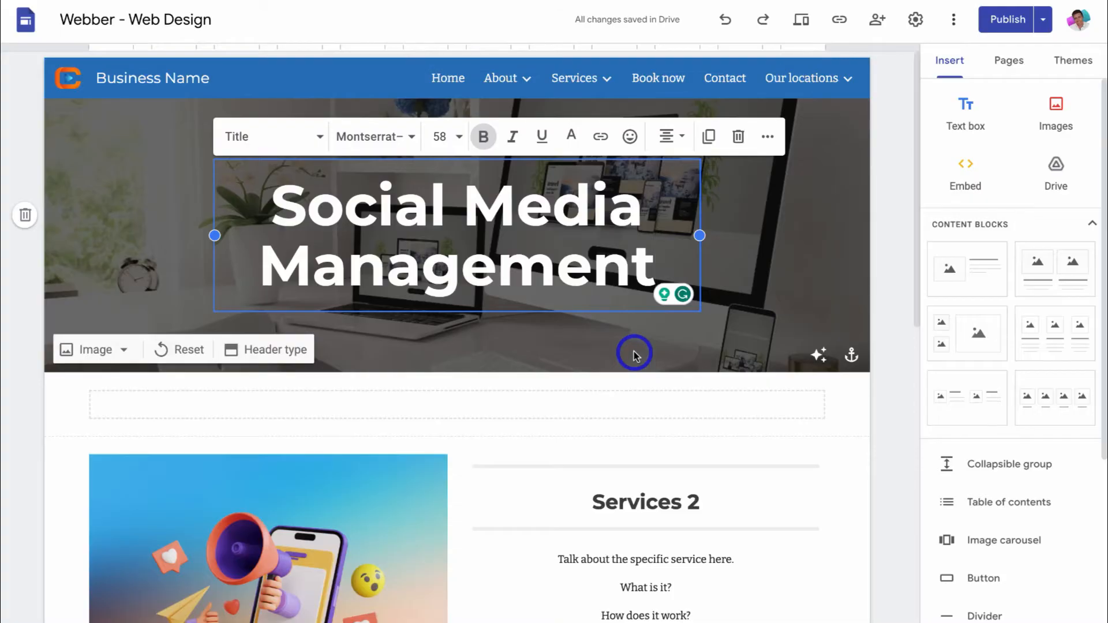
- Add the alt text "Social Media Management" to the megaphone-and-phone image beside the Services 2 description
scroll(635, 352, "down", 5)
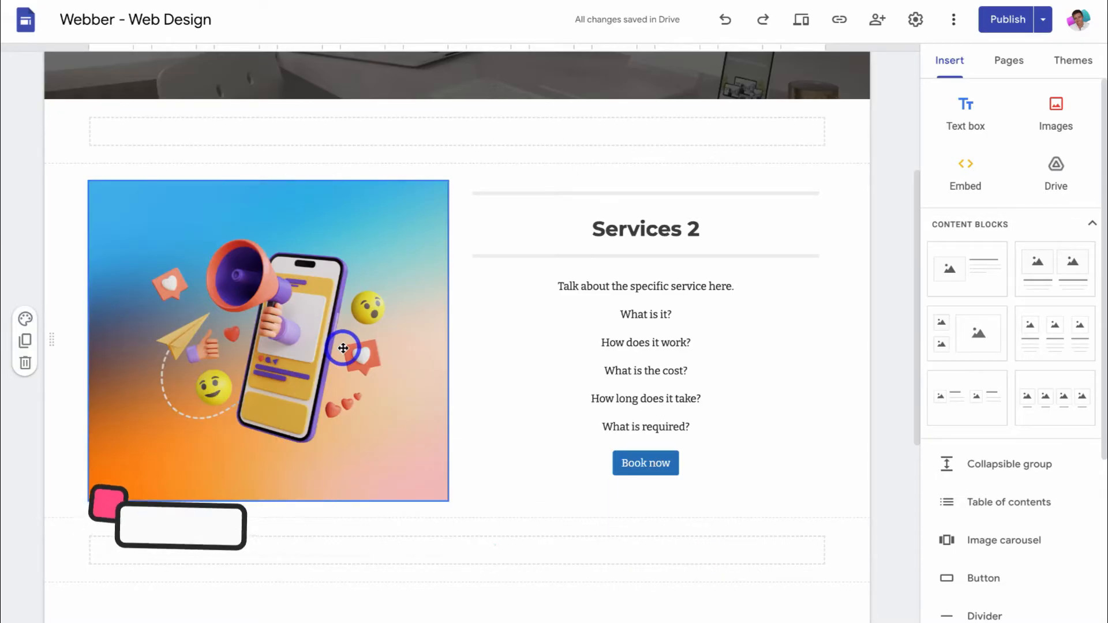
left_click(306, 347)
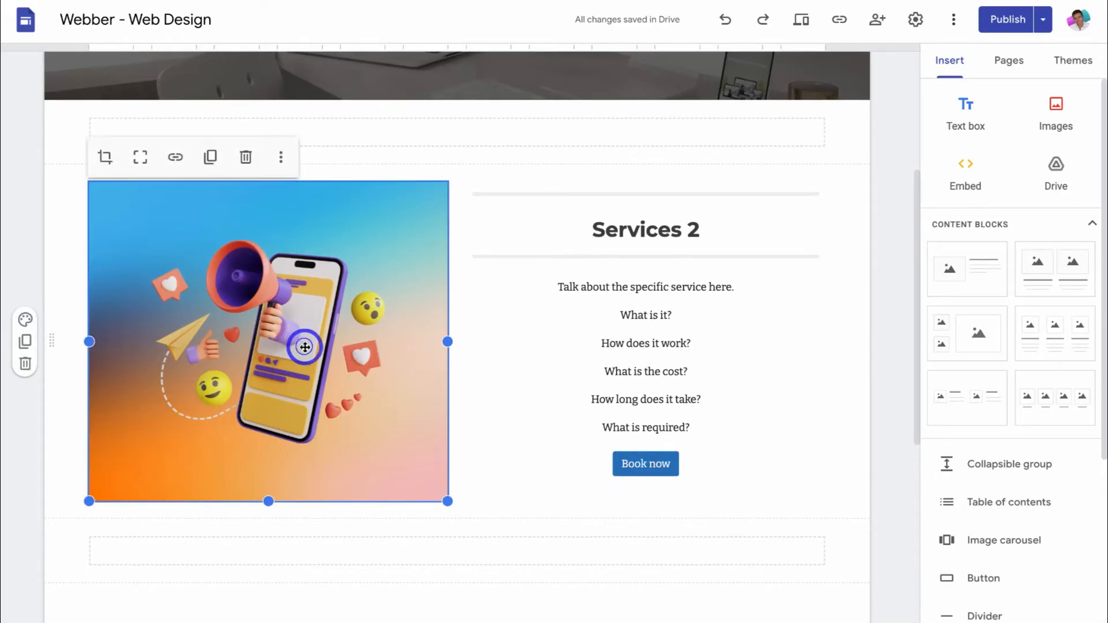
left_click(281, 158)
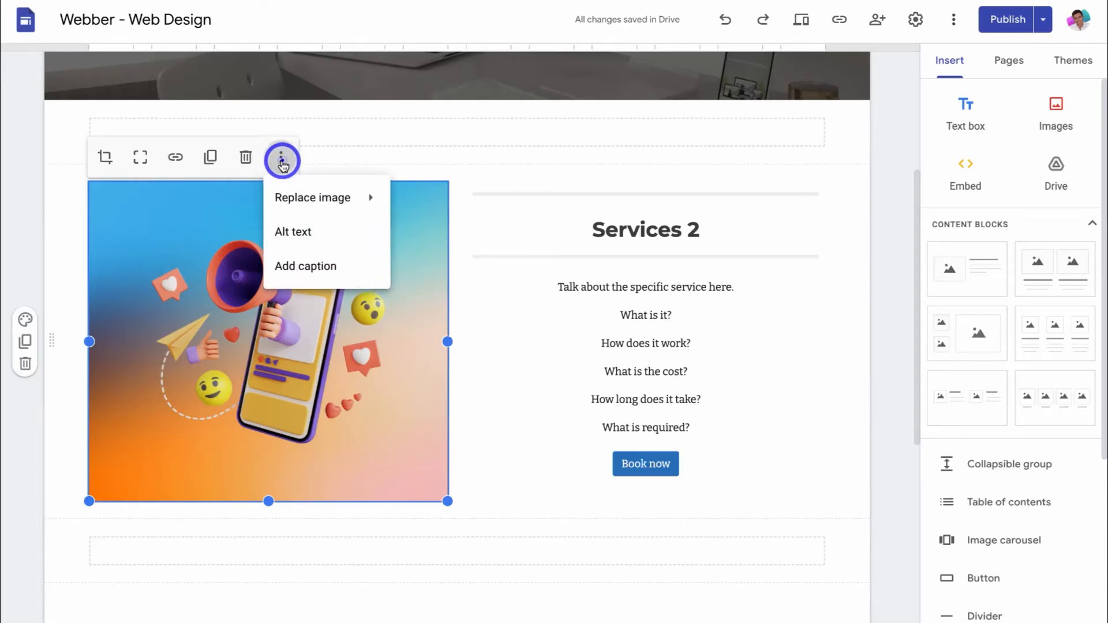
left_click(338, 239)
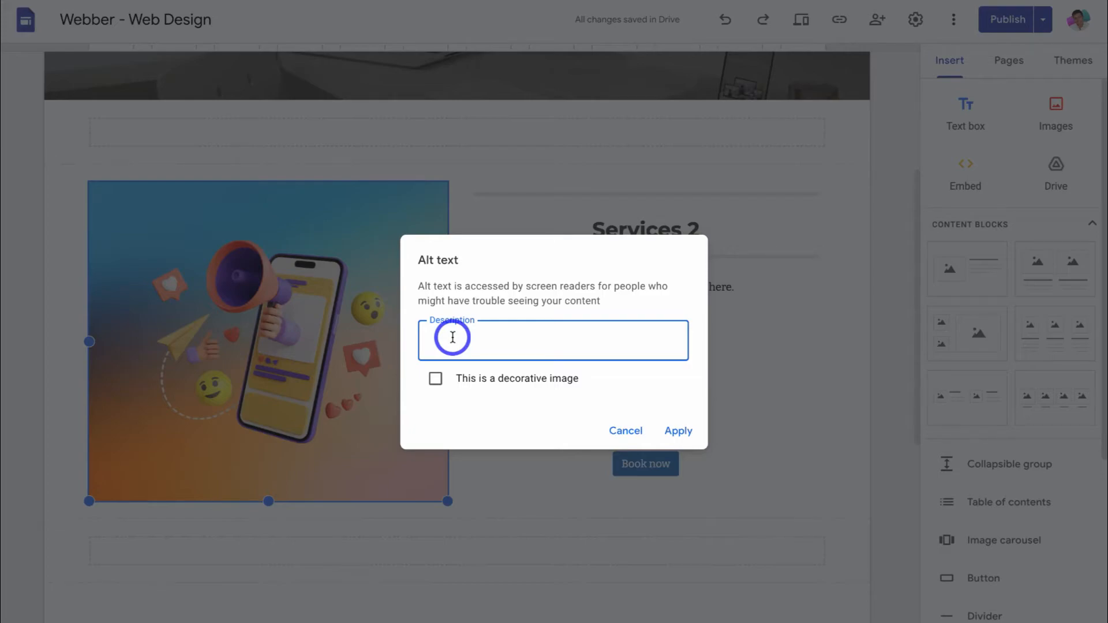
type("Social Media Management")
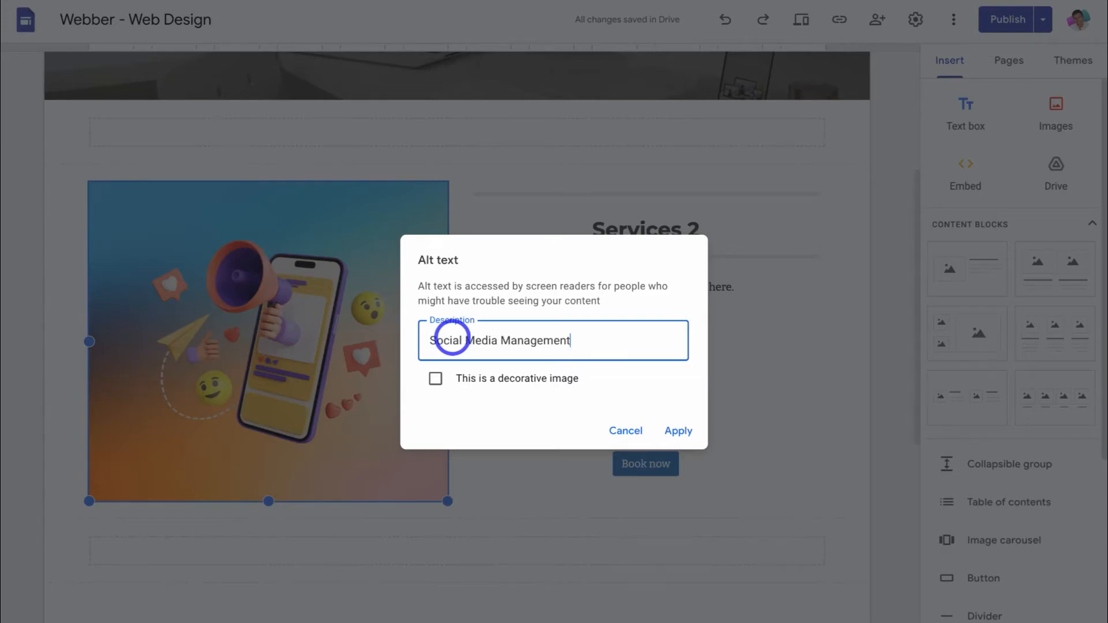
left_click(679, 430)
- Open the Home page and rename the "Service 1" heading under Our Services to "Web Design"
scroll(490, 338, "up", 5)
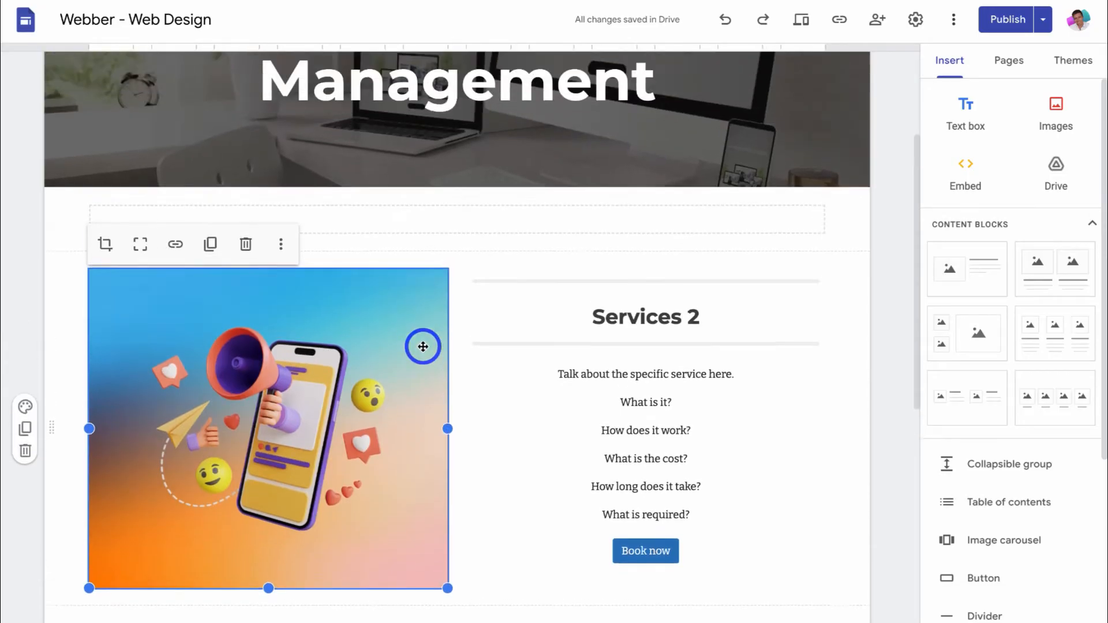
left_click(448, 78)
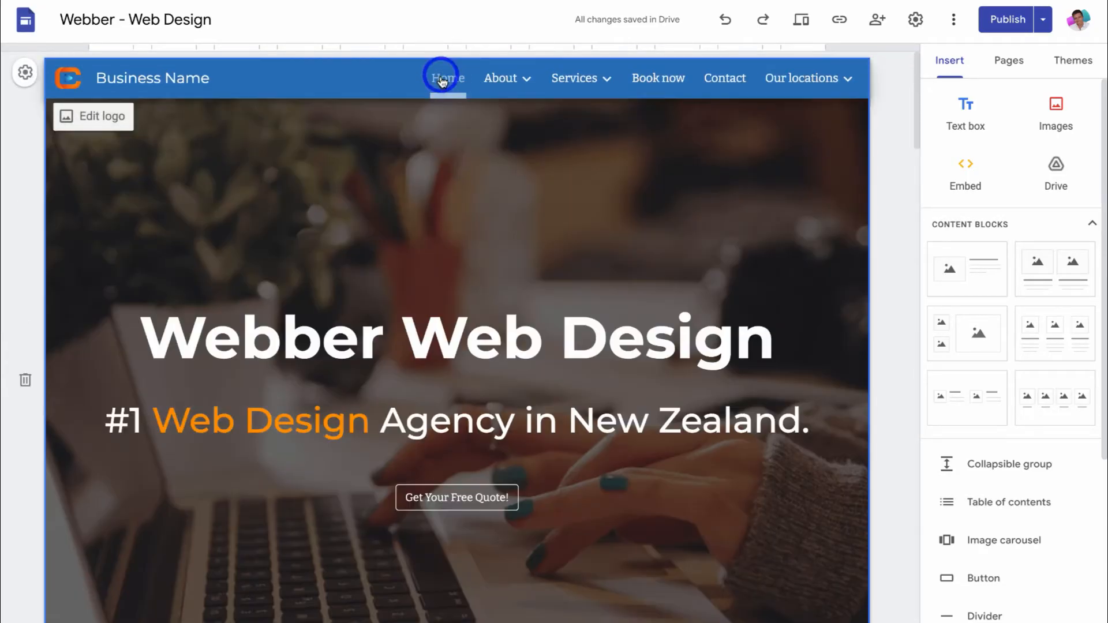
scroll(374, 232, "down", 12)
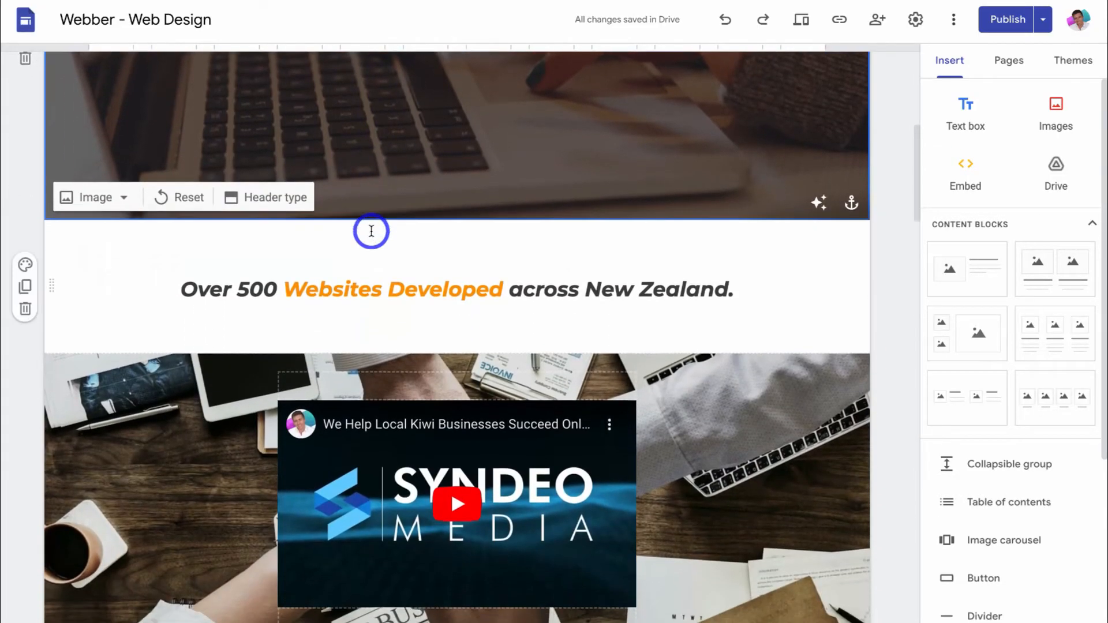
scroll(370, 233, "down", 4)
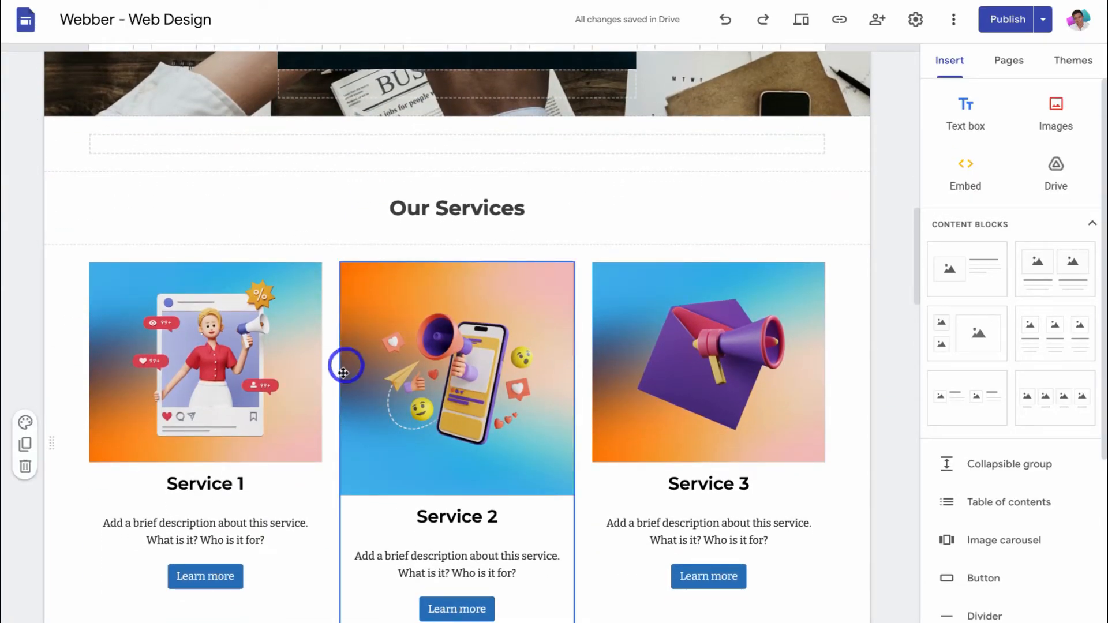
left_click(252, 484)
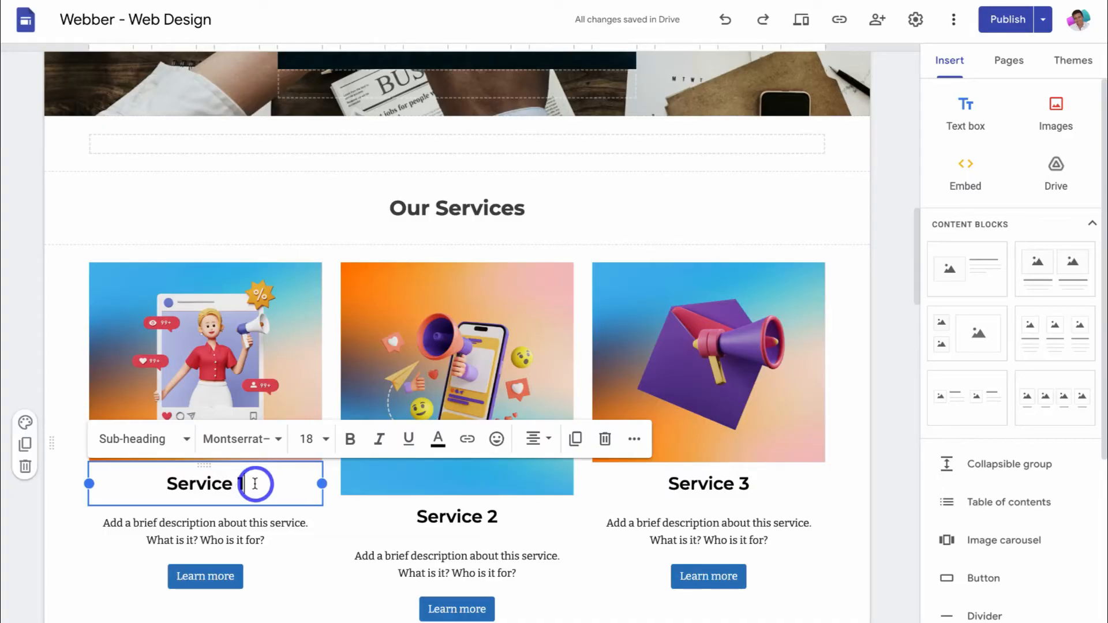
triple_click(255, 483)
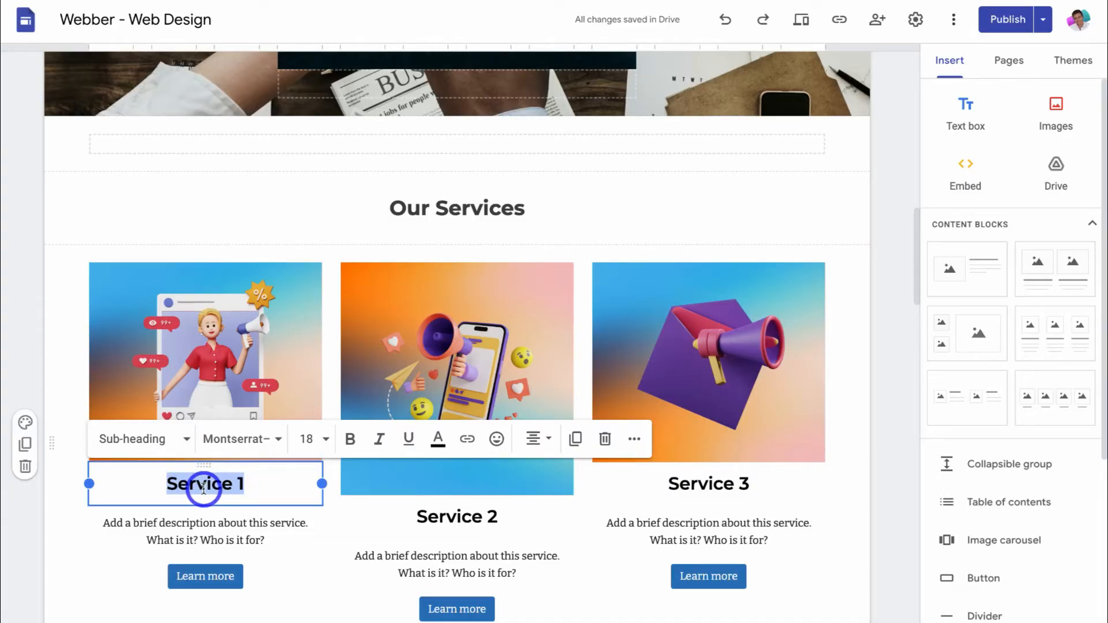
type("Web Design")
- Add the alt text "Web Design" to the image above the Web Design service heading
left_click(209, 381)
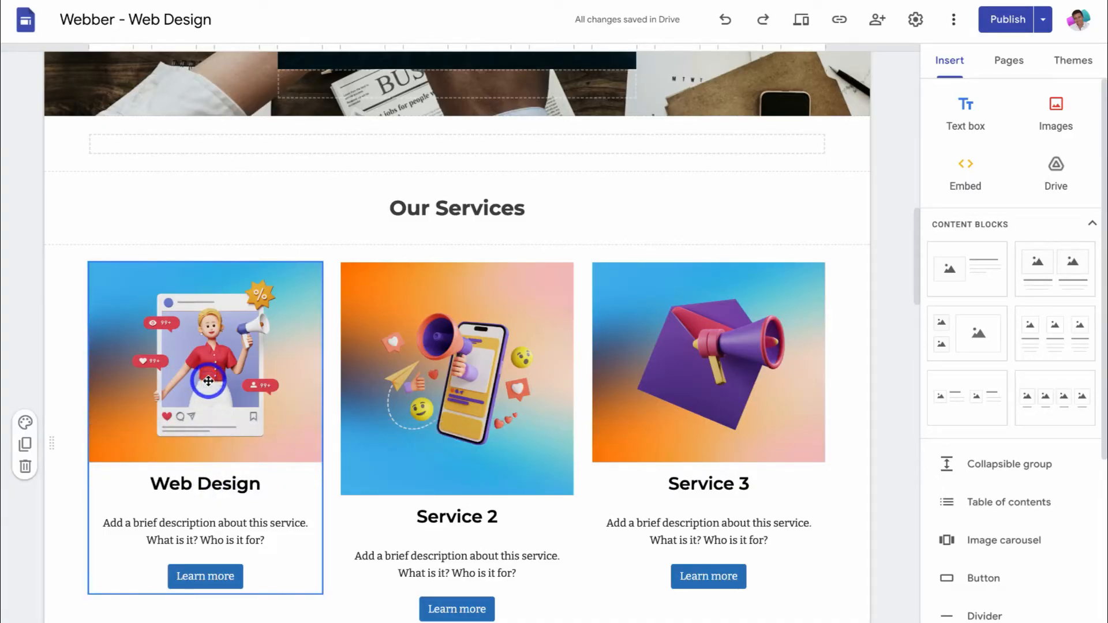
left_click(281, 237)
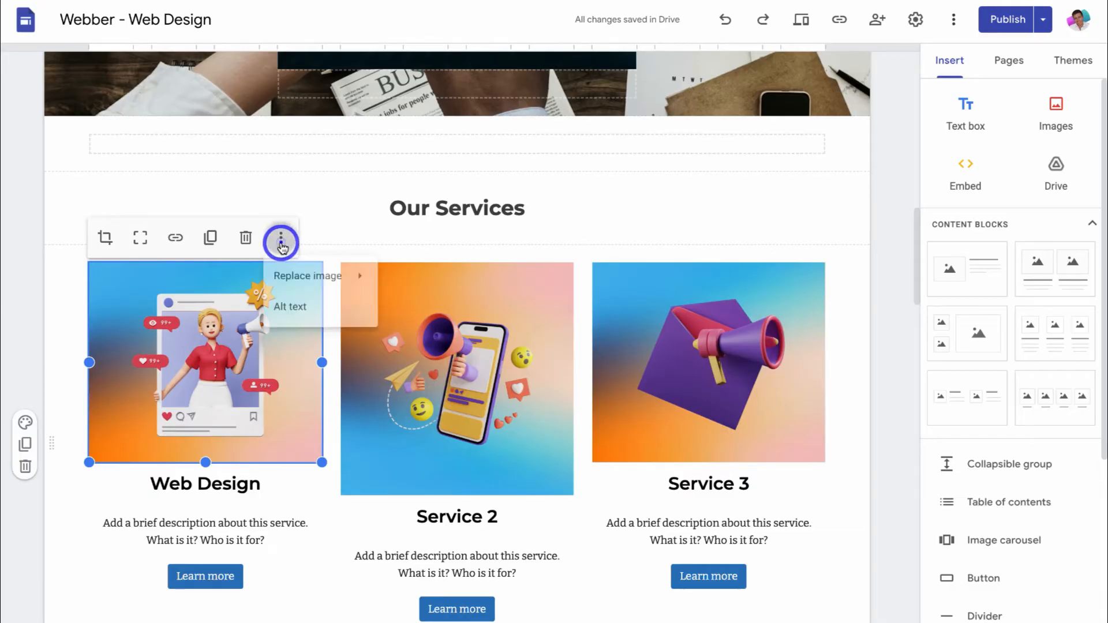
left_click(312, 315)
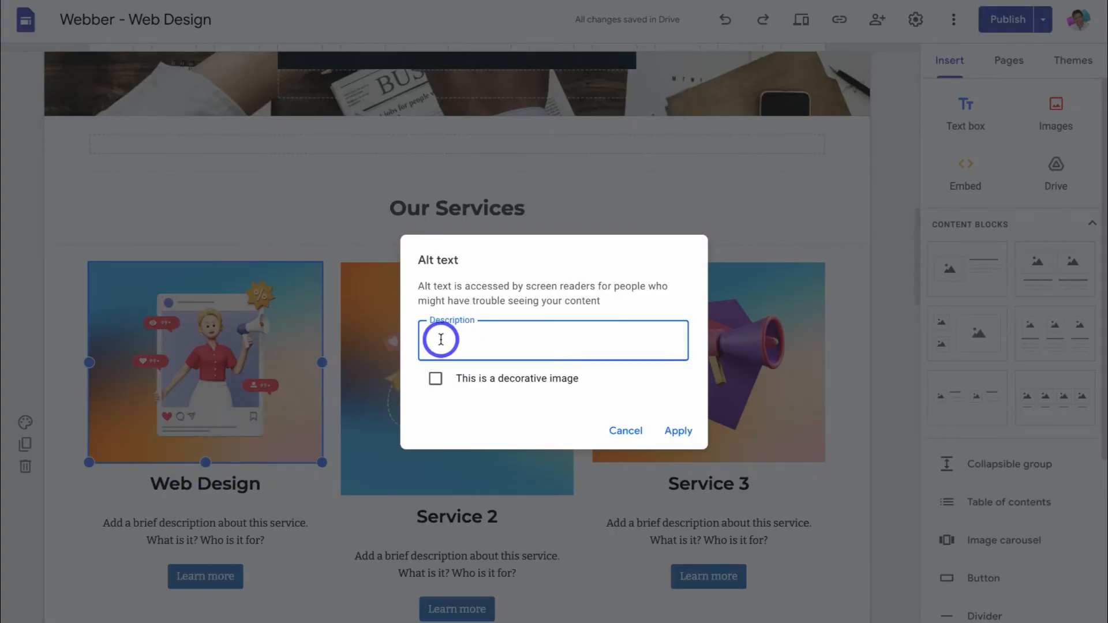
type("Web Design")
left_click(675, 430)
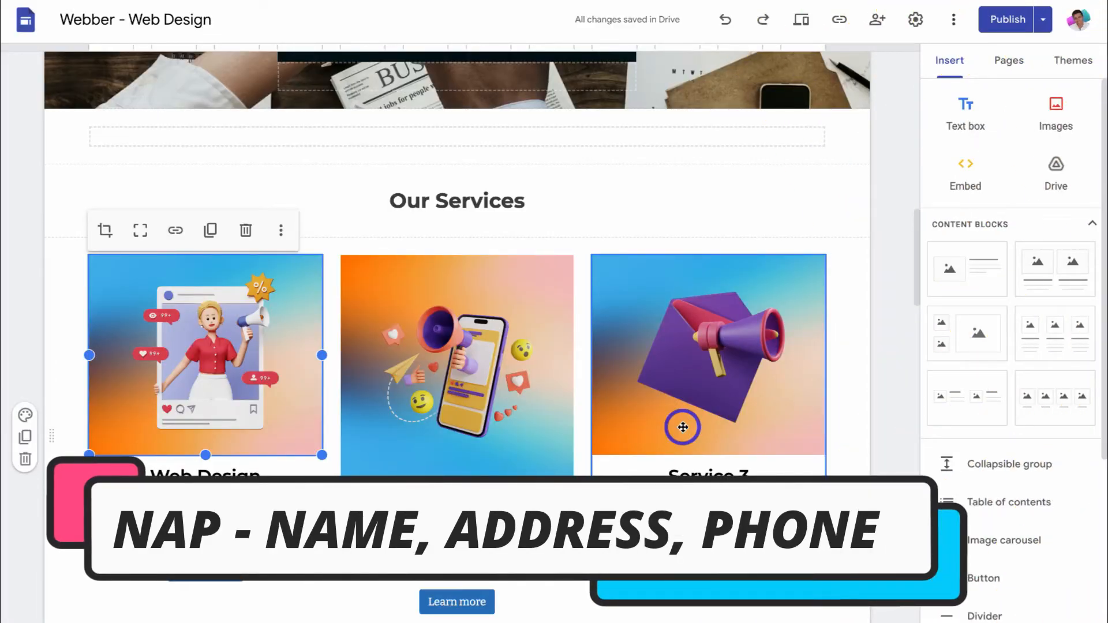
- Open the Home page's footer for editing at its service locations and contact details
scroll(683, 427, "down", 20)
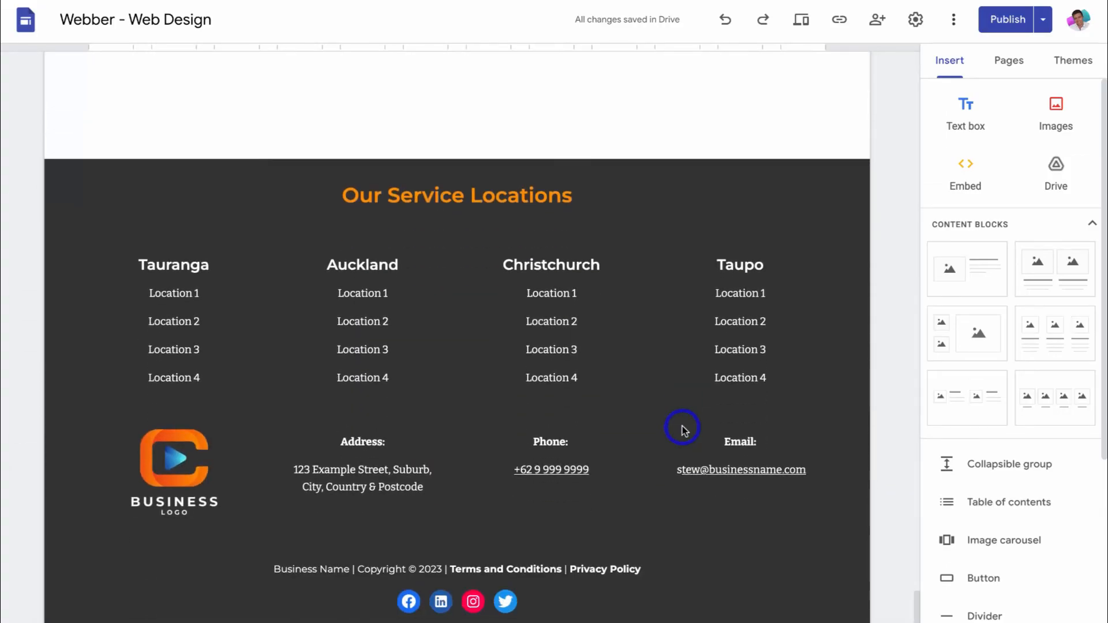
mouse_move(494, 324)
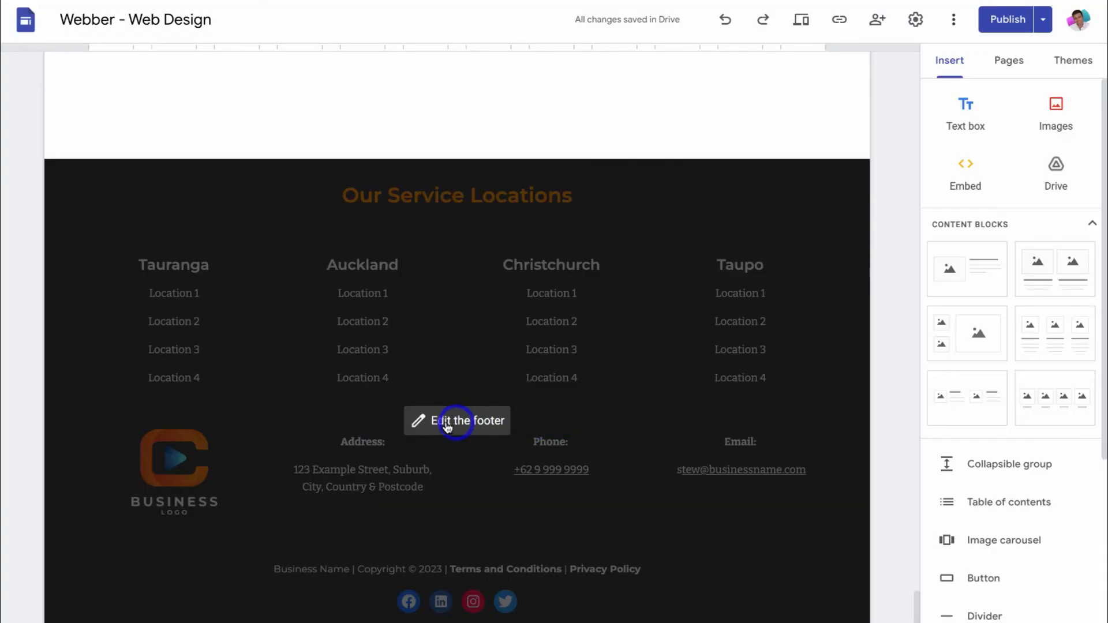
left_click(466, 426)
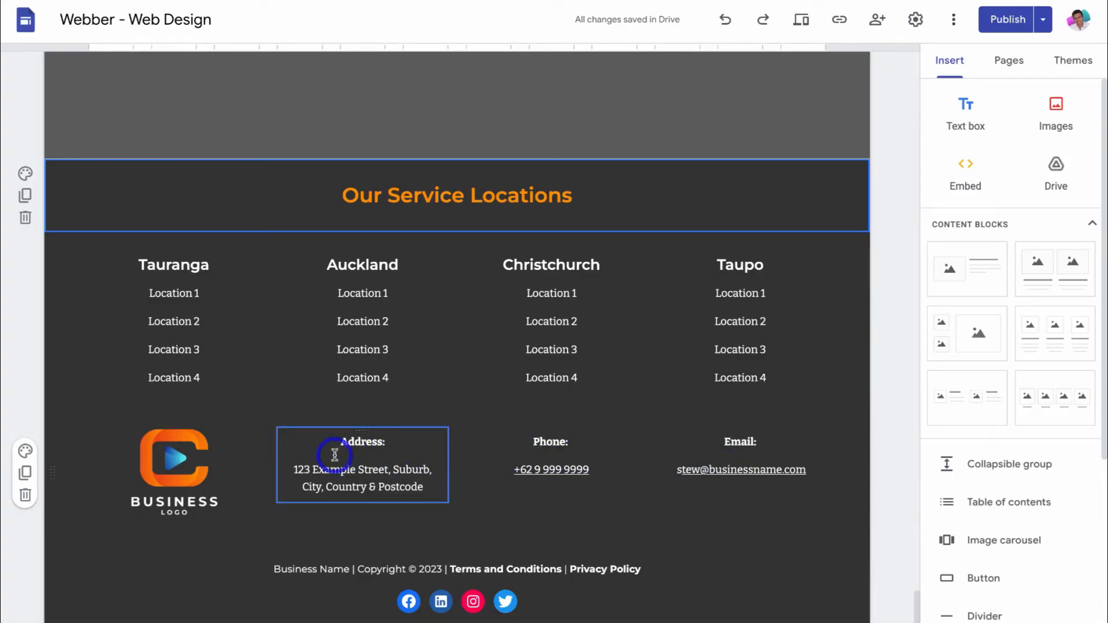
- Review the internal link buttons in the Home page's Contact us, Recent Projects and Our Services sections, up to the tagline
scroll(334, 455, "up", 8)
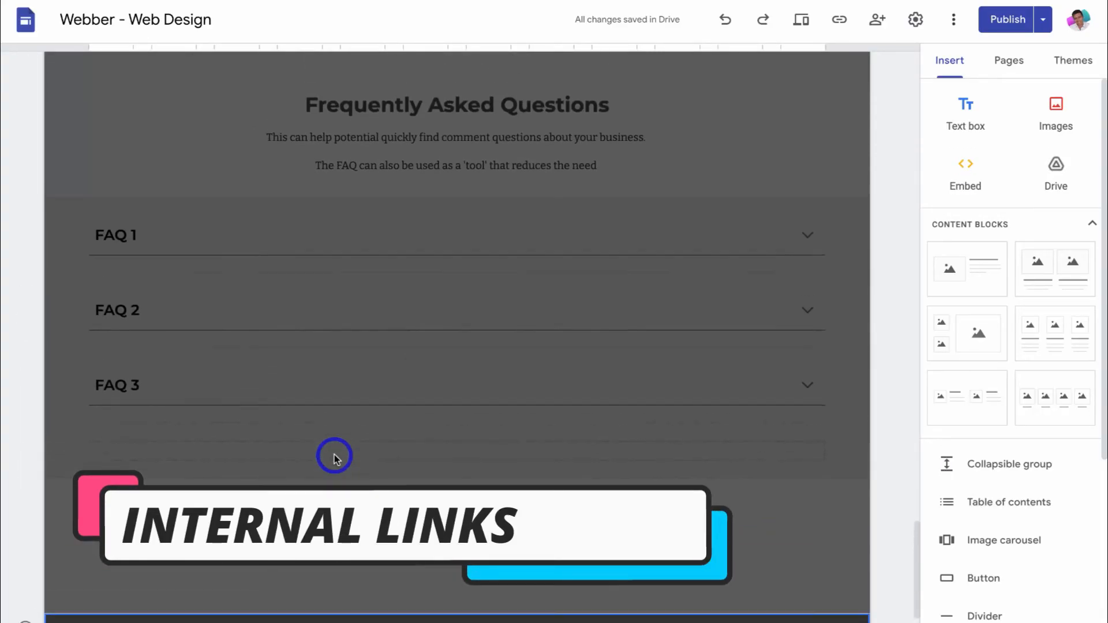
scroll(334, 455, "up", 10)
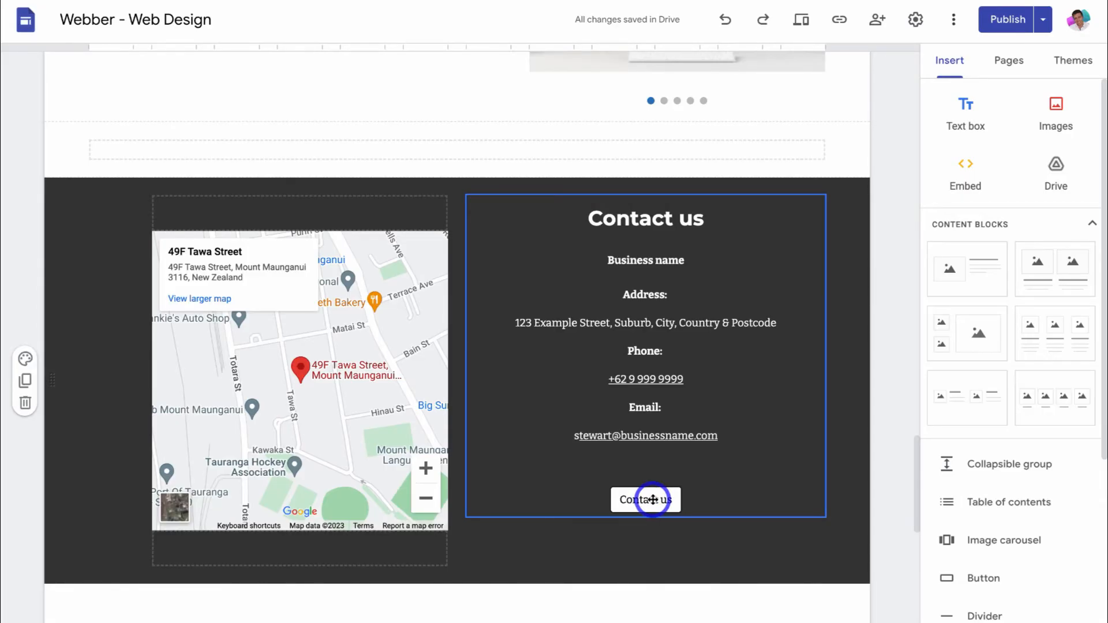
scroll(653, 500, "up", 7)
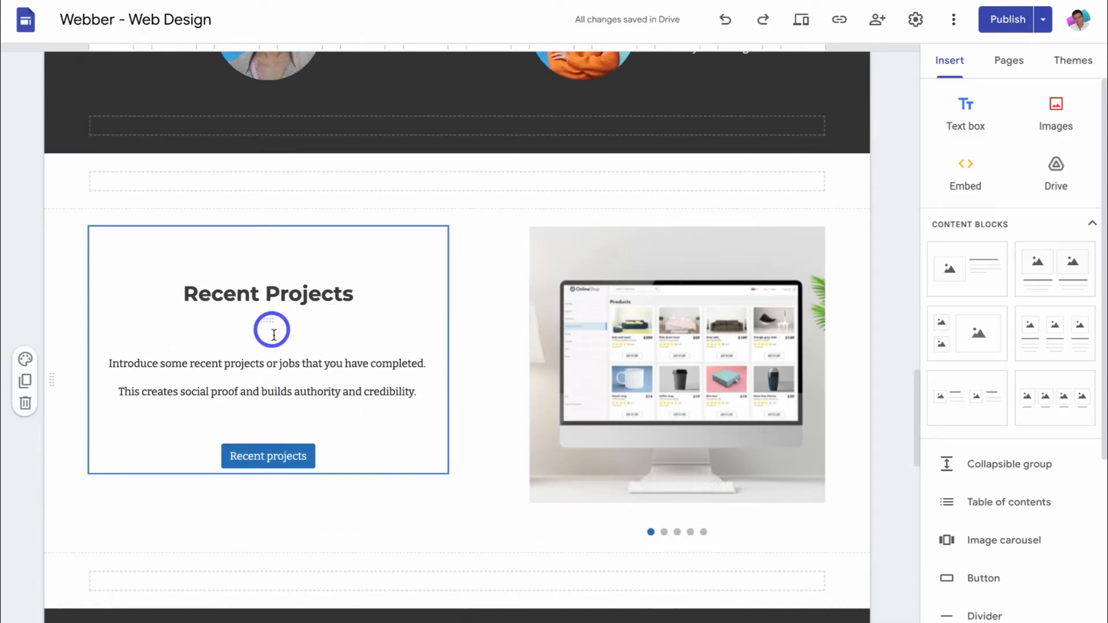
scroll(254, 456, "up", 10)
scroll(254, 460, "up", 2)
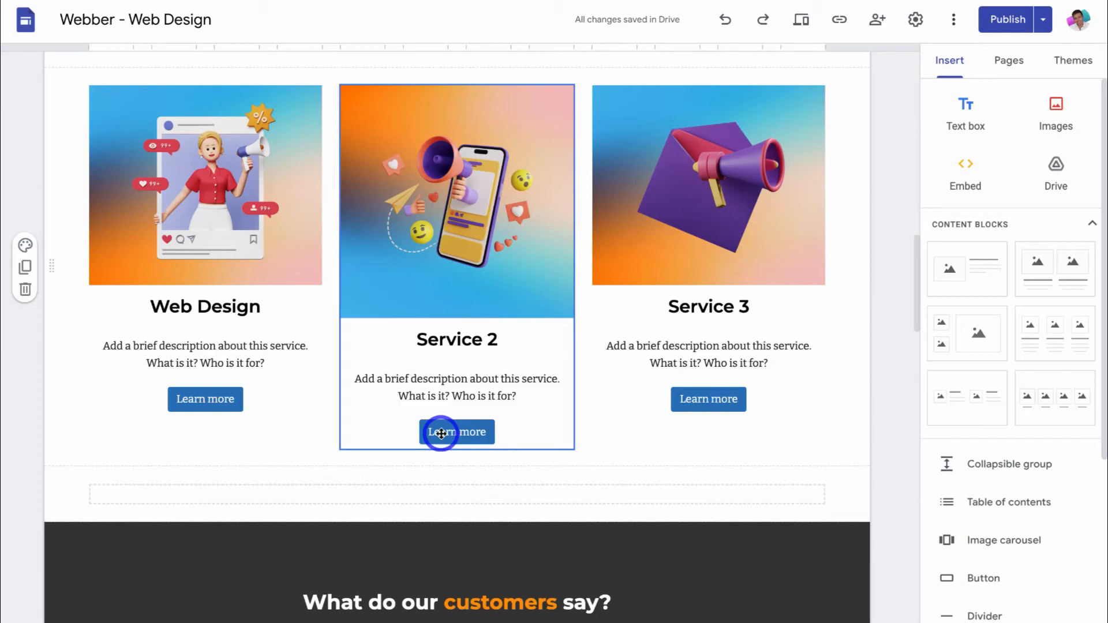
scroll(441, 433, "up", 12)
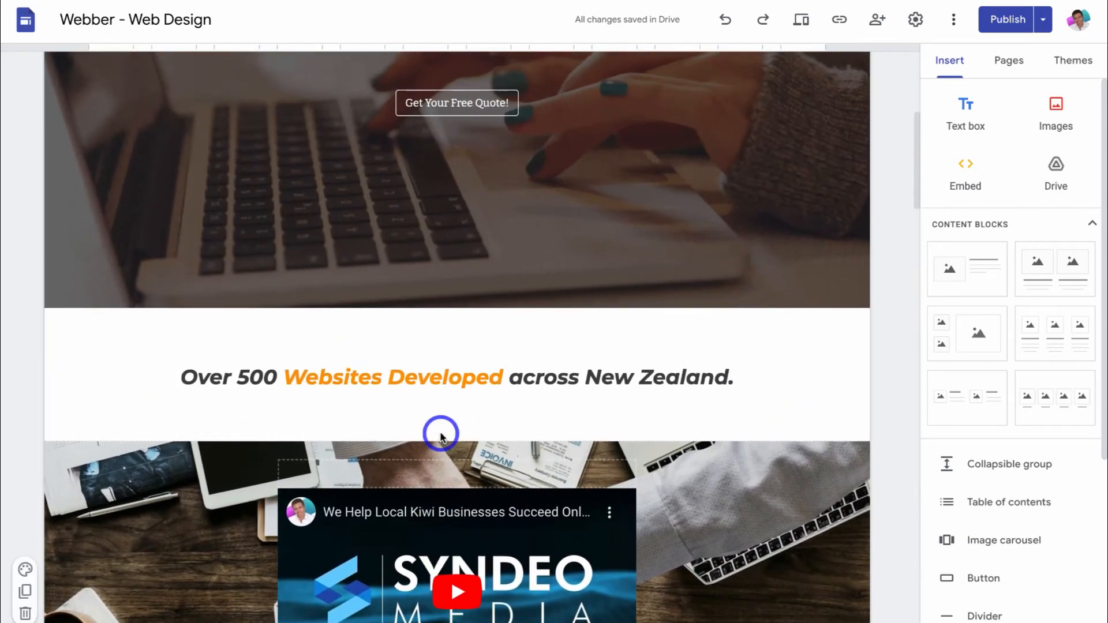
scroll(441, 436, "down", 2)
scroll(586, 439, "up", 2)
- Link "Websites Developed" in the tagline above the video to the site's Projects page
left_click(719, 383)
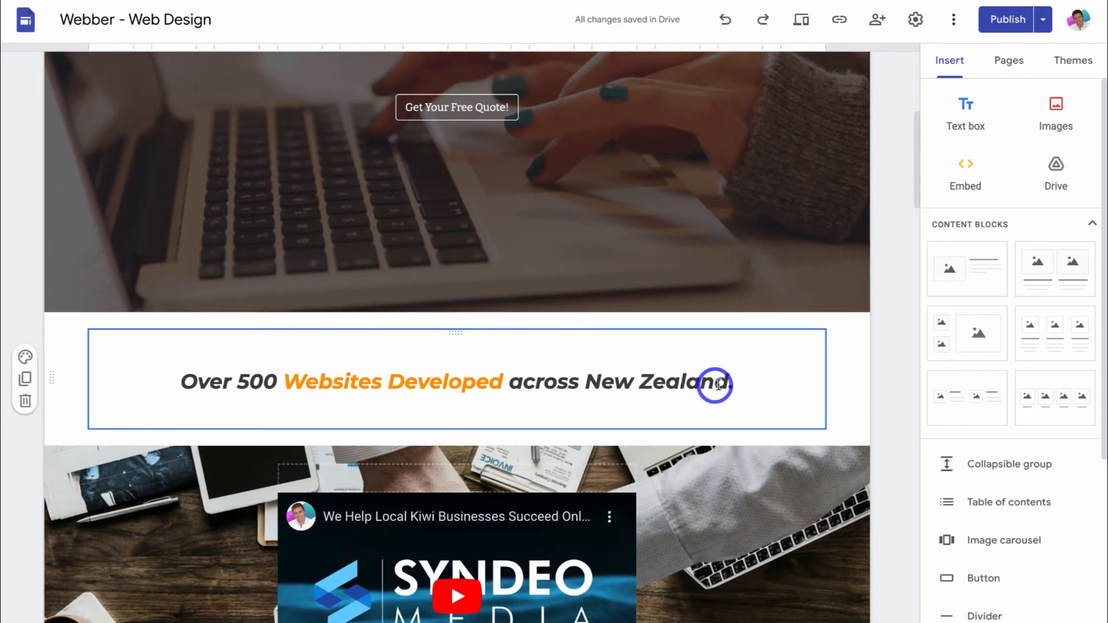
left_click_drag(504, 381, 285, 381)
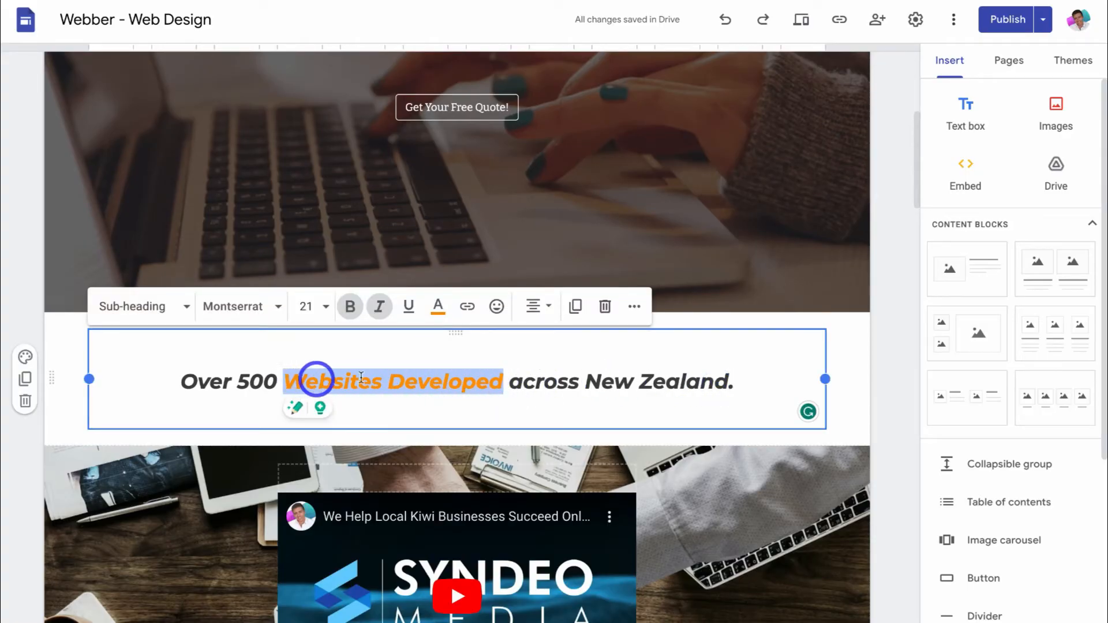
left_click(467, 309)
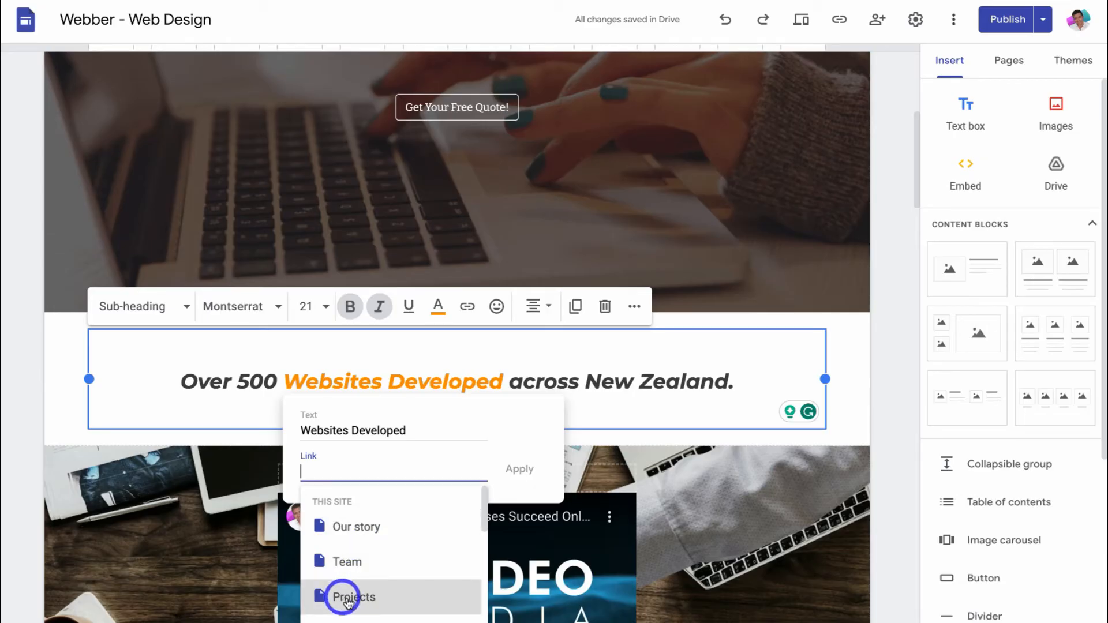
left_click(376, 599)
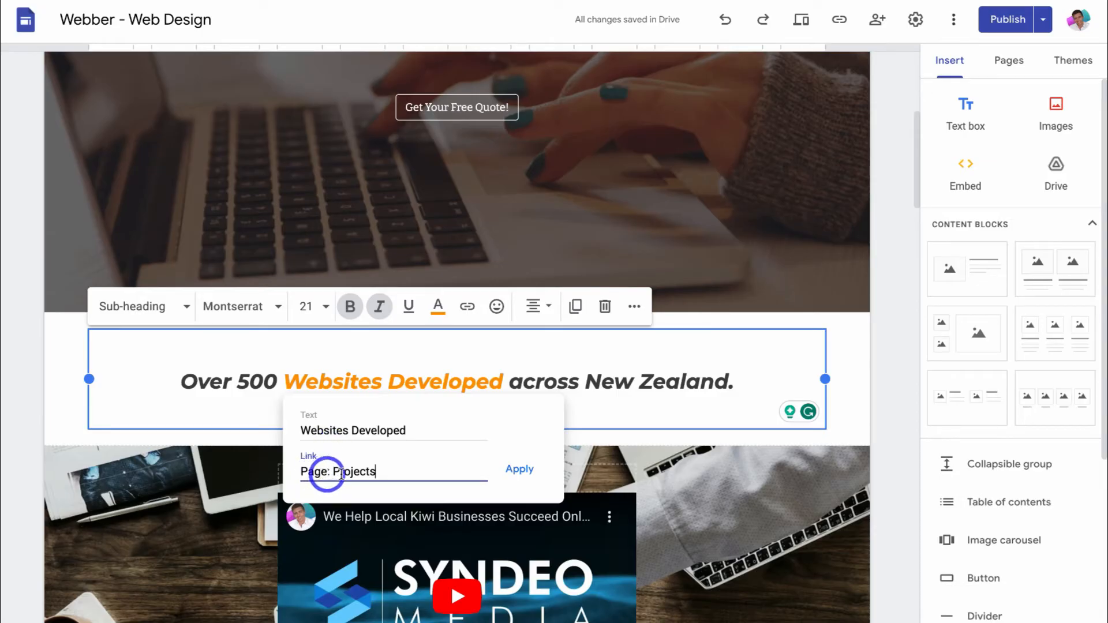
left_click(520, 470)
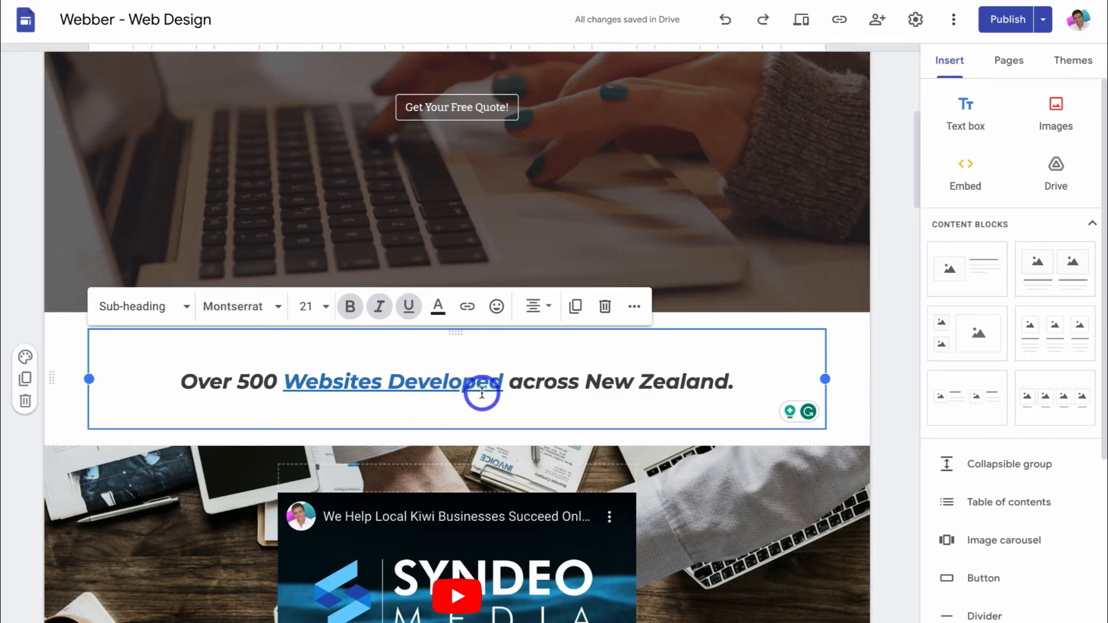
- Examine the service locations in the footer and the pages listed under Our locations in the site navigation
scroll(471, 394, "down", 20)
scroll(482, 393, "down", 10)
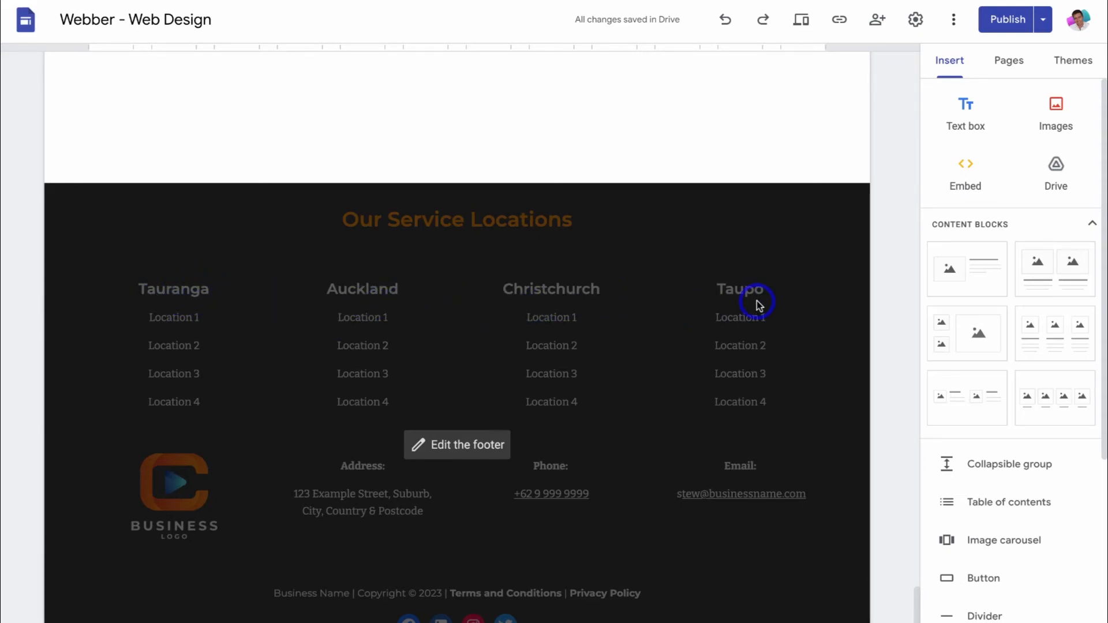
scroll(757, 301, "up", 20)
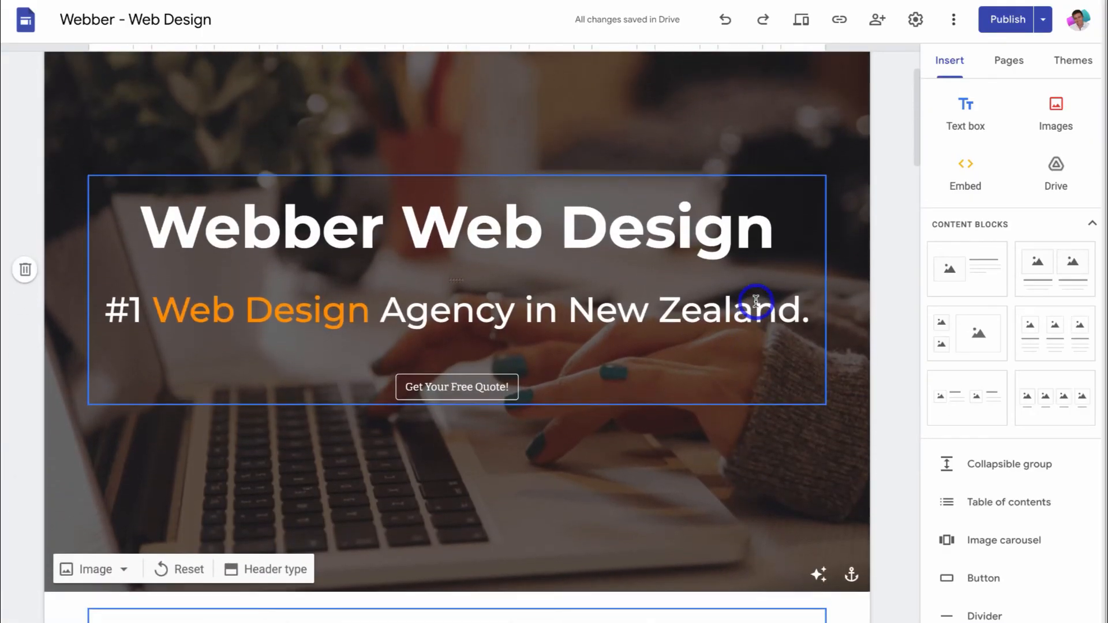
scroll(756, 301, "up", 2)
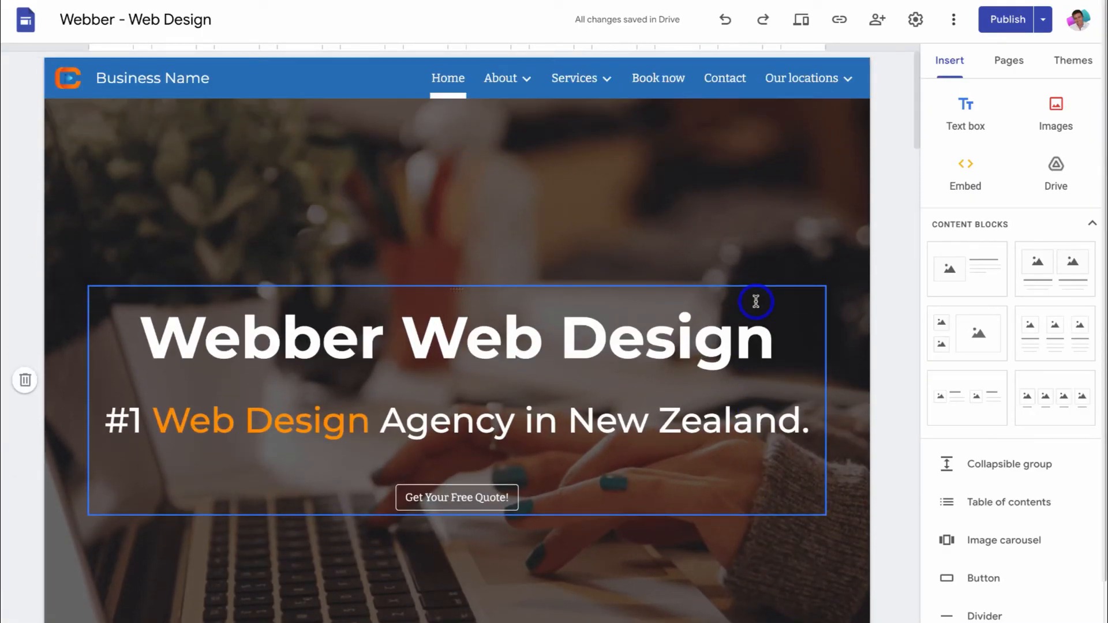
mouse_move(786, 75)
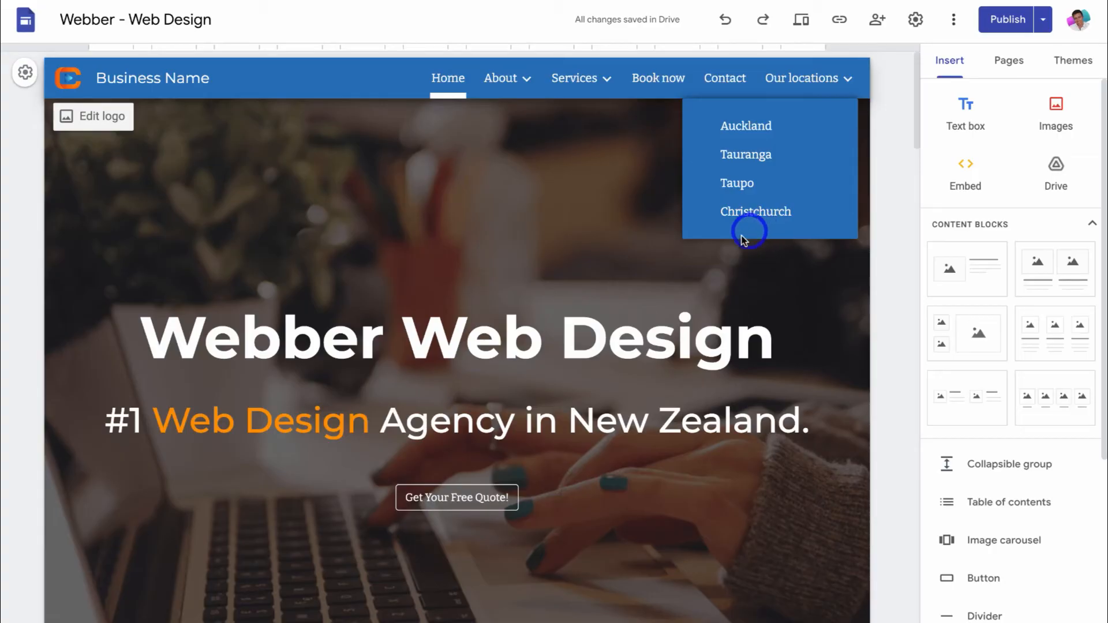
- Link "Web Design" in the Home page's header sub-heading to the site's Service 1 page
left_click(475, 376)
left_click_drag(378, 427, 166, 422)
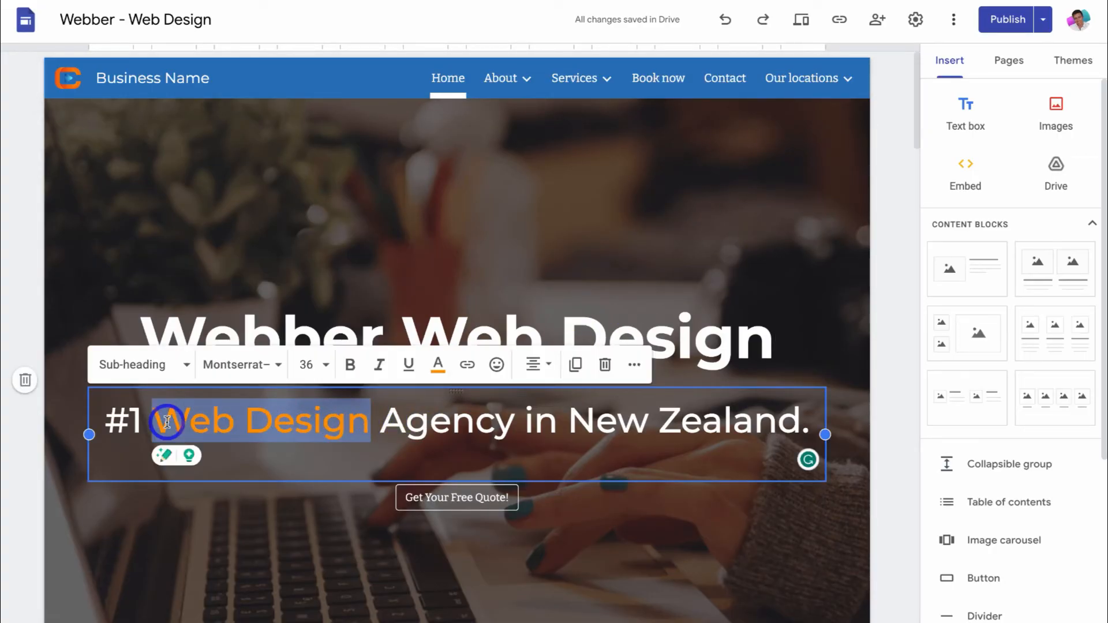
left_click(468, 365)
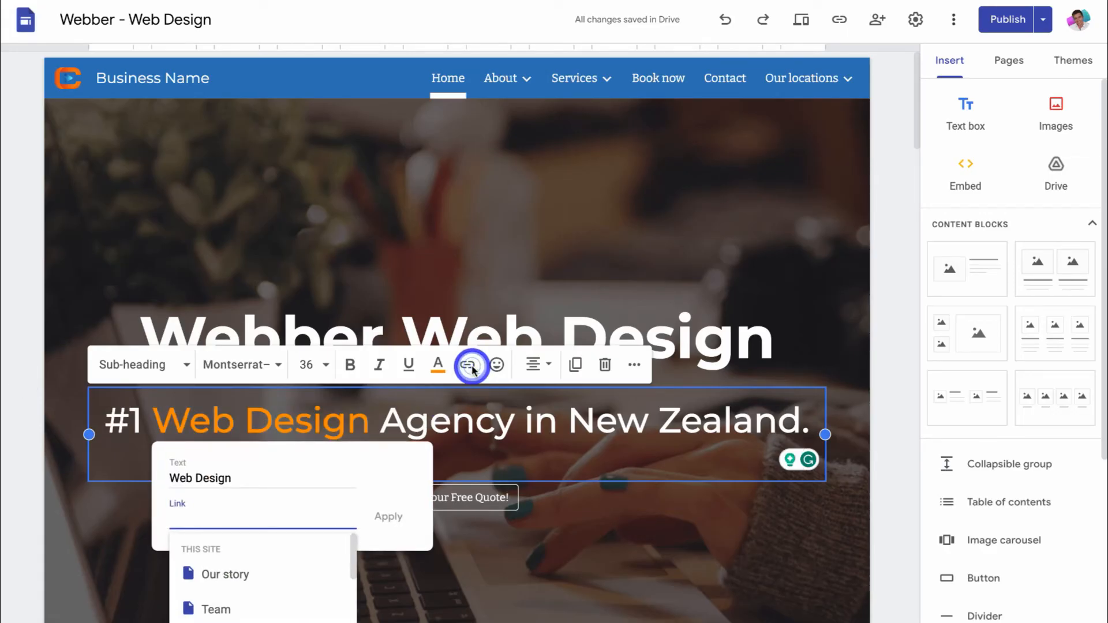
scroll(231, 583, "down", 3)
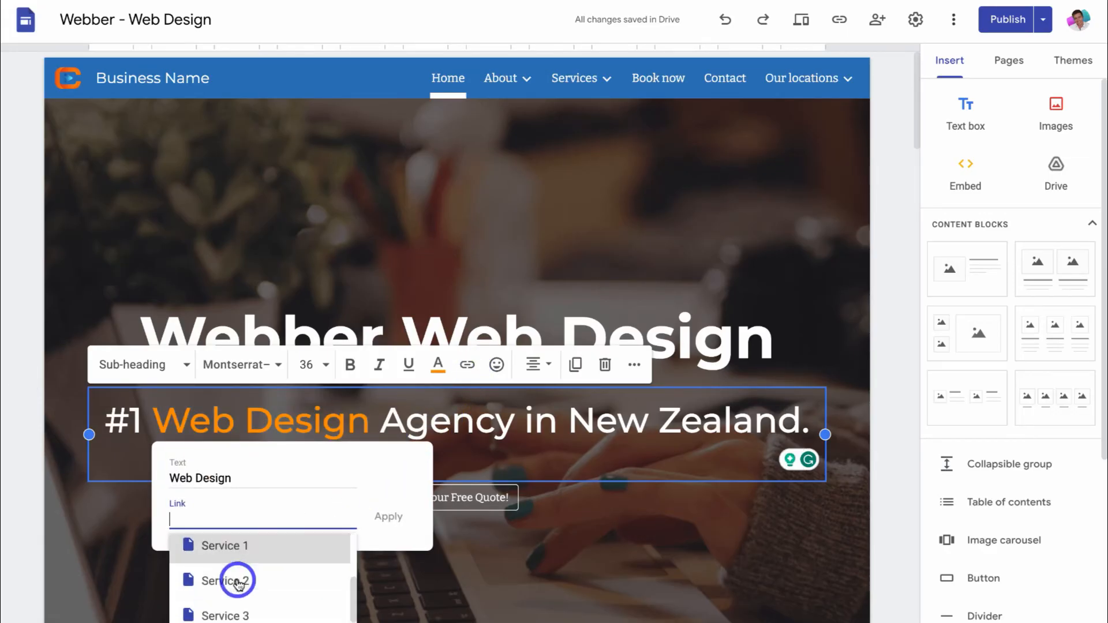
left_click(214, 553)
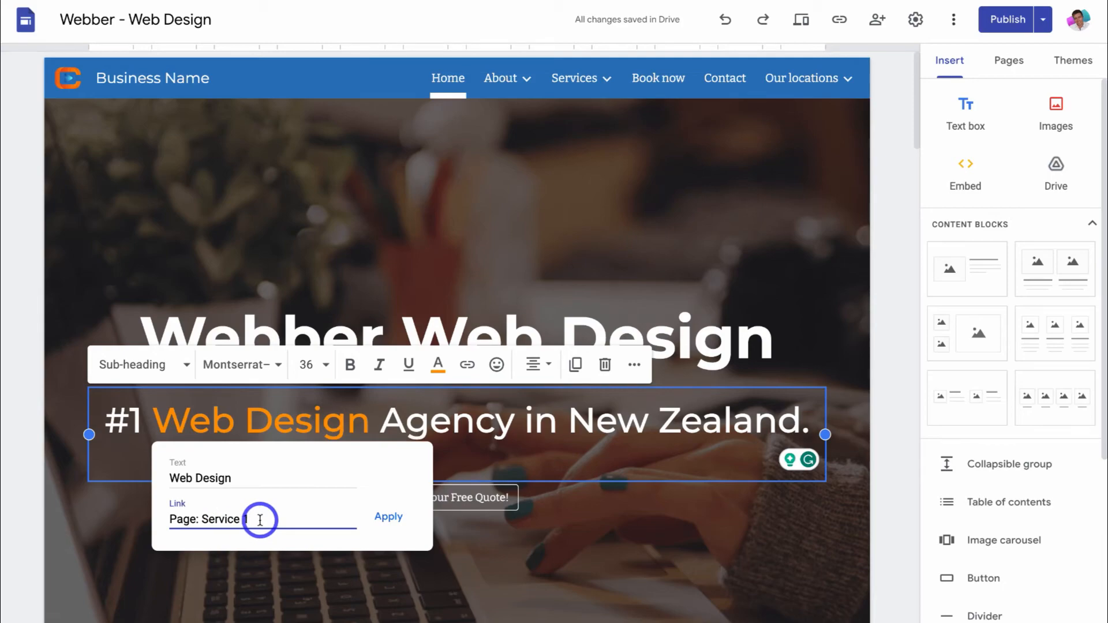
left_click(377, 517)
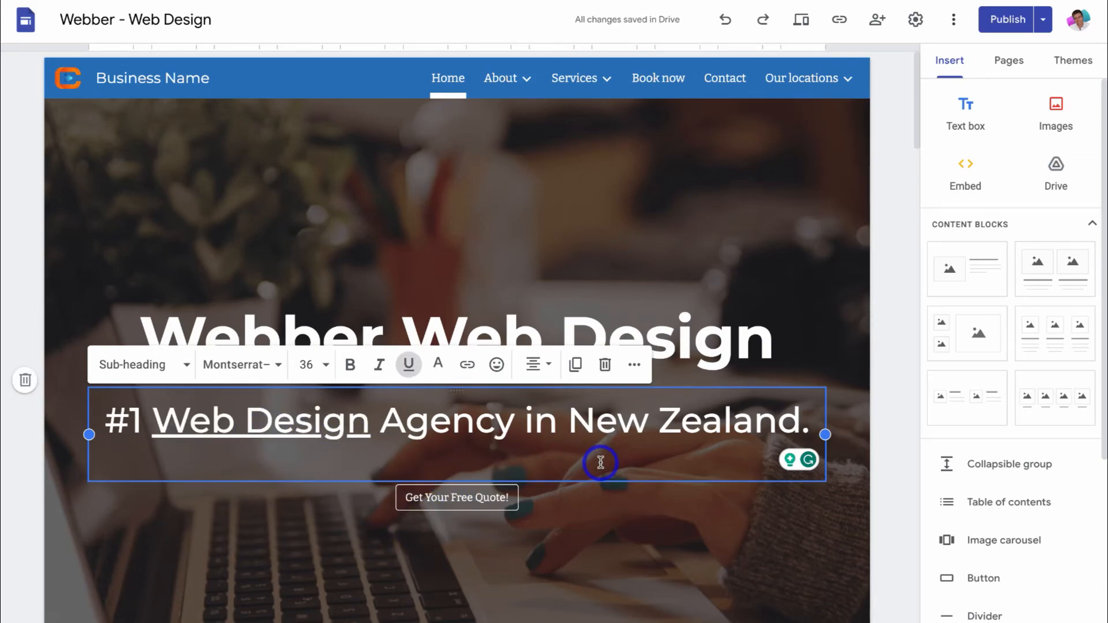
- Check the site's Analytics settings for connecting a Google Analytics tracking or measurement ID, and leave them as they are
scroll(601, 465, "down", 2)
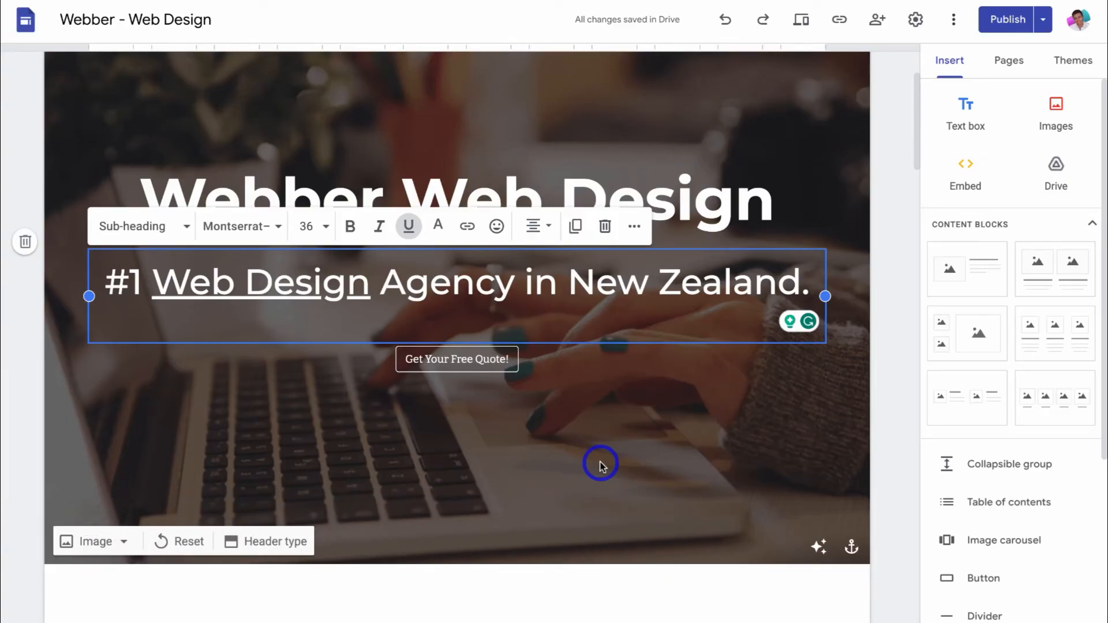
left_click(916, 21)
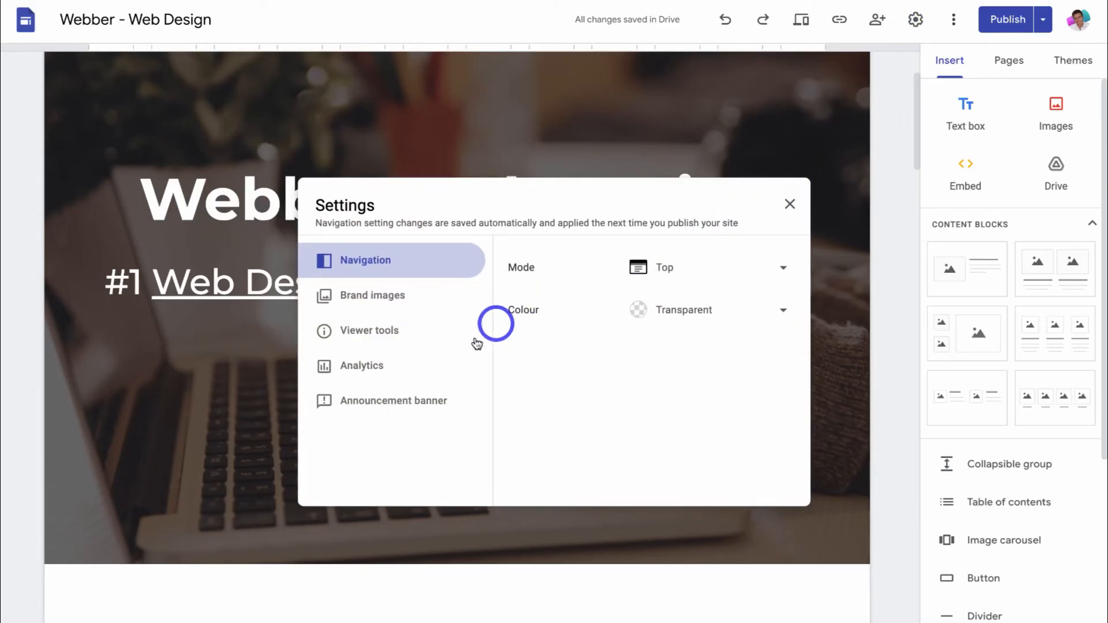
left_click(444, 370)
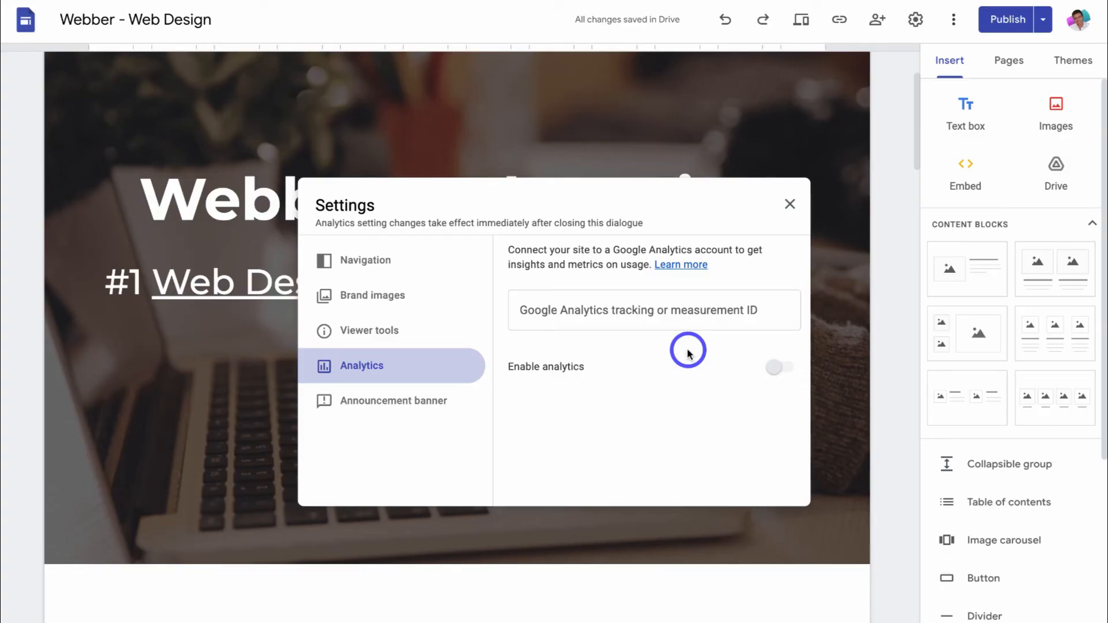
left_click(789, 204)
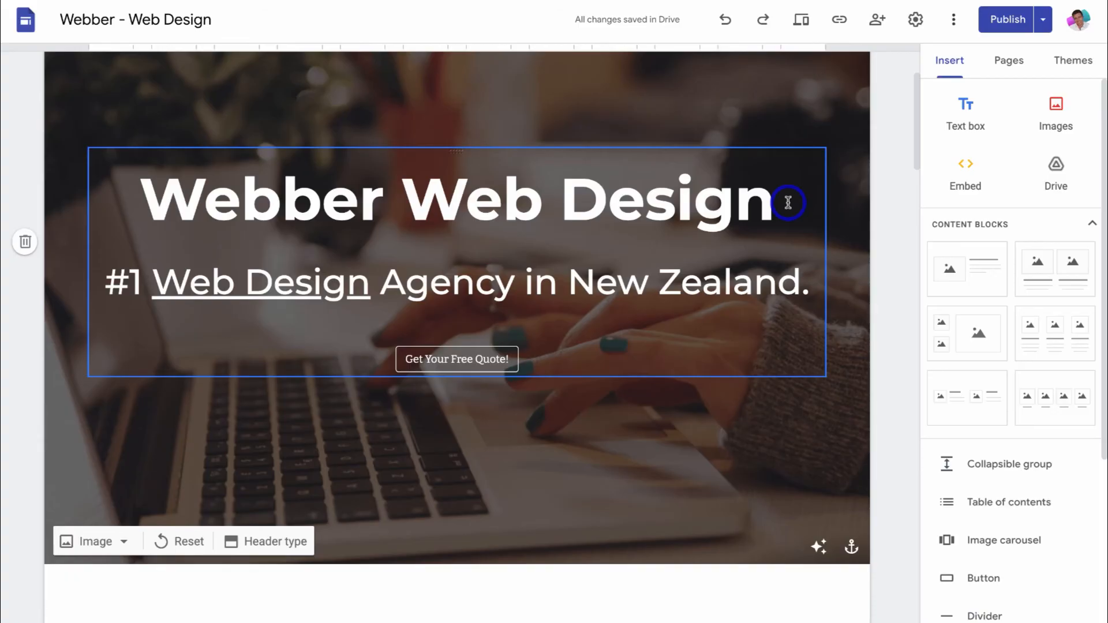
- Copy the published site's link and publish the draft changes to the Home and Service 2 pages
left_click(839, 21)
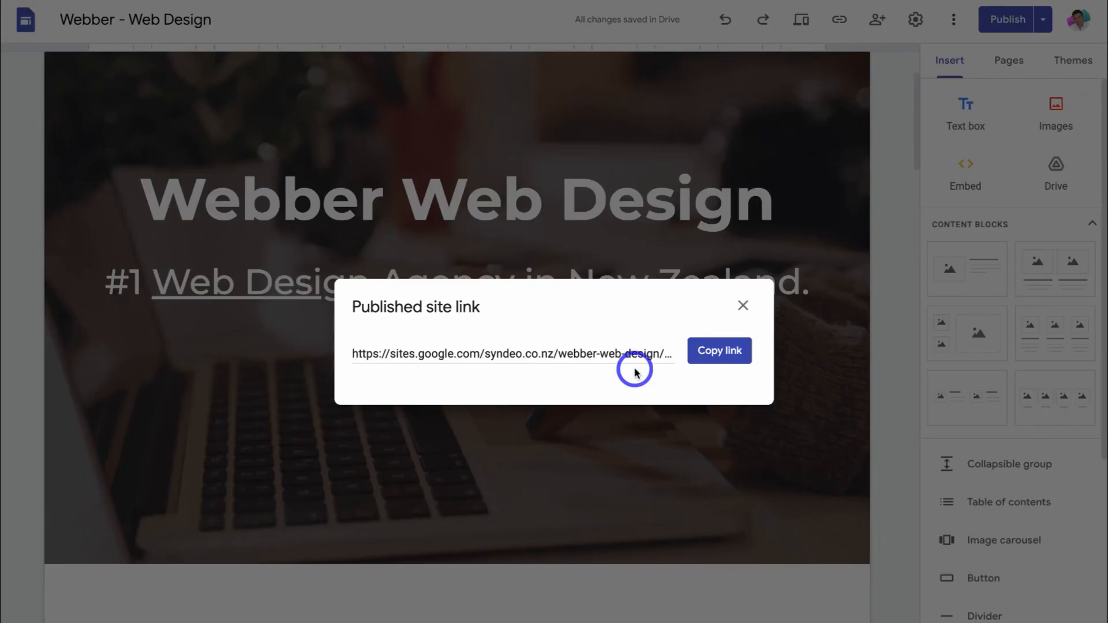
left_click(720, 357)
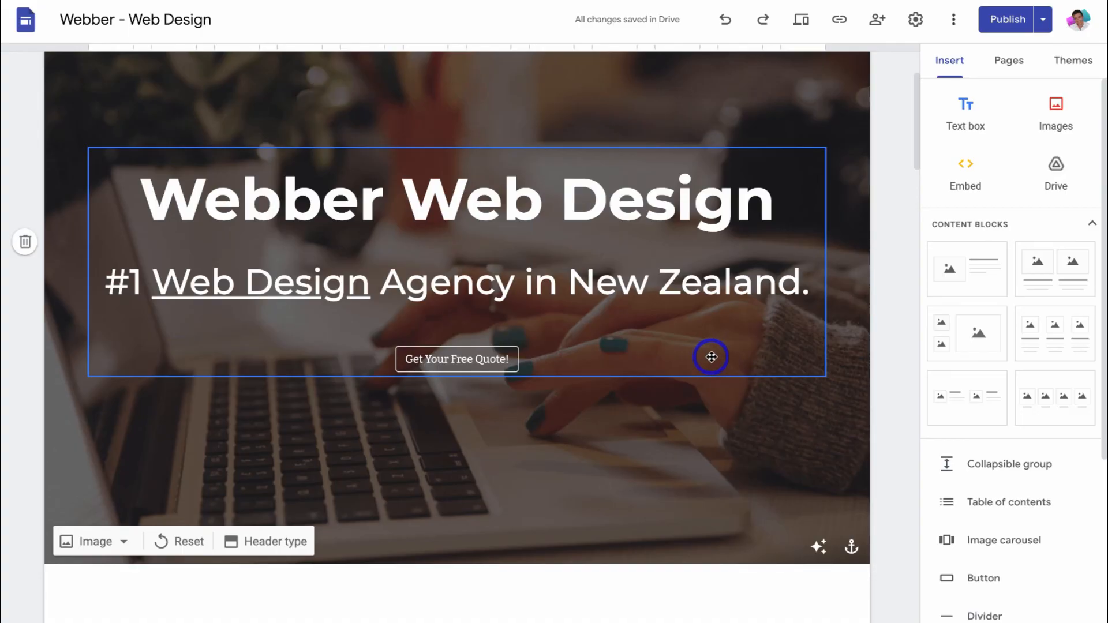
left_click(997, 25)
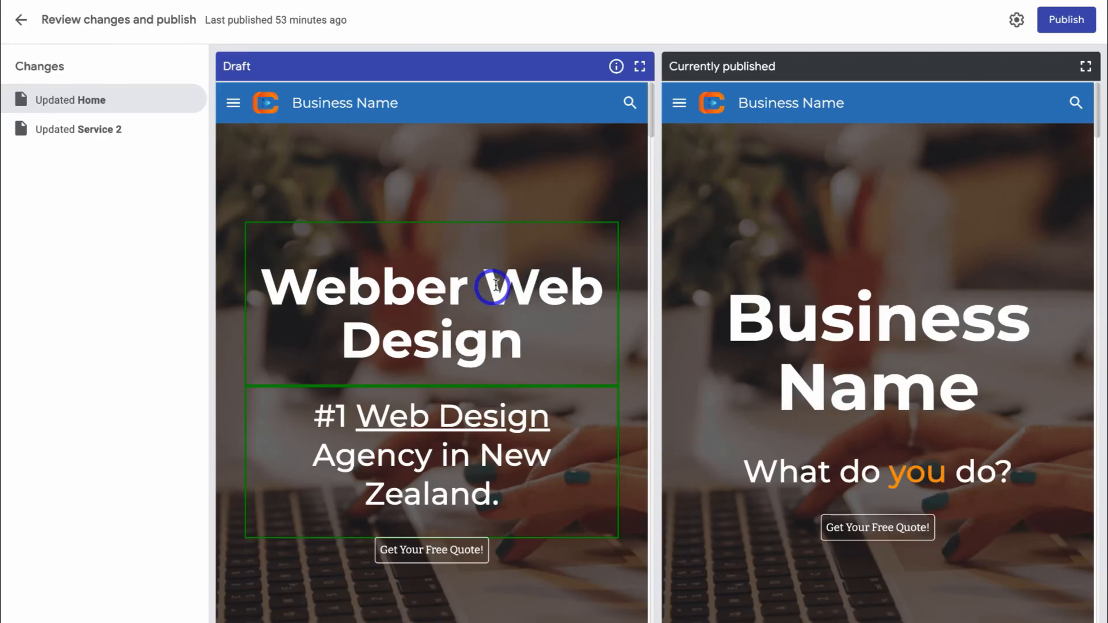
left_click(1057, 29)
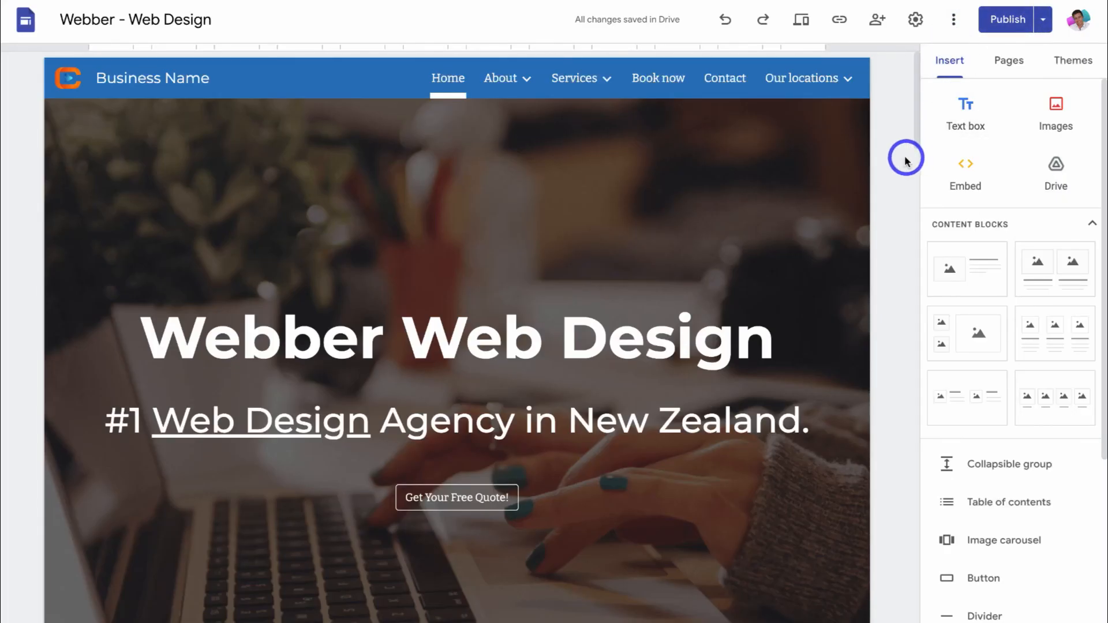